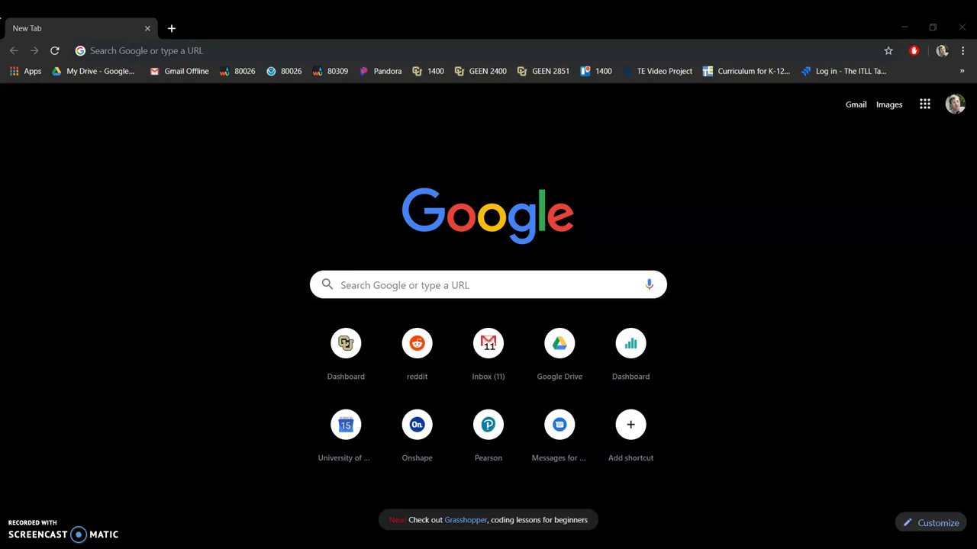
# Step: Load the truss-analysis author's GitHub profile URL in Chrome
pyautogui.click(248, 51)
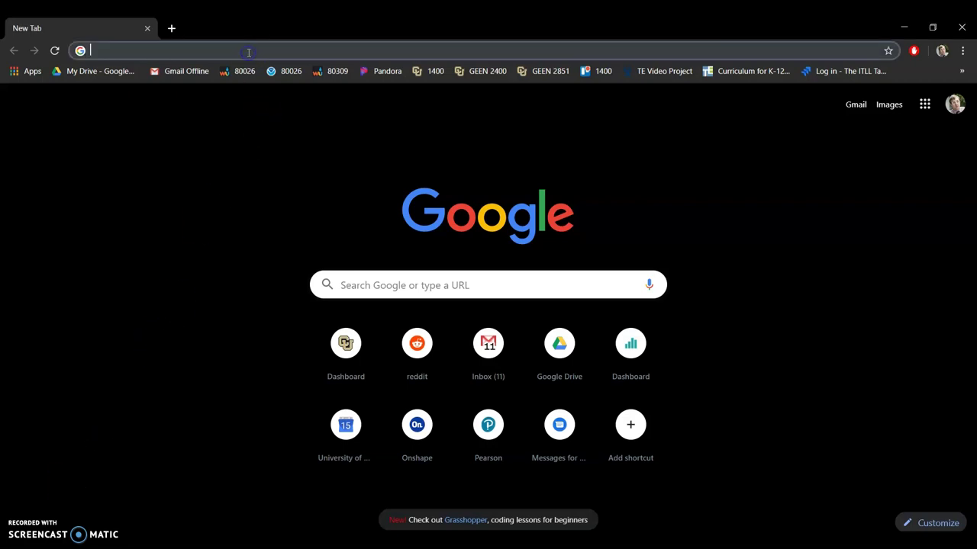
pyautogui.write('github.c')
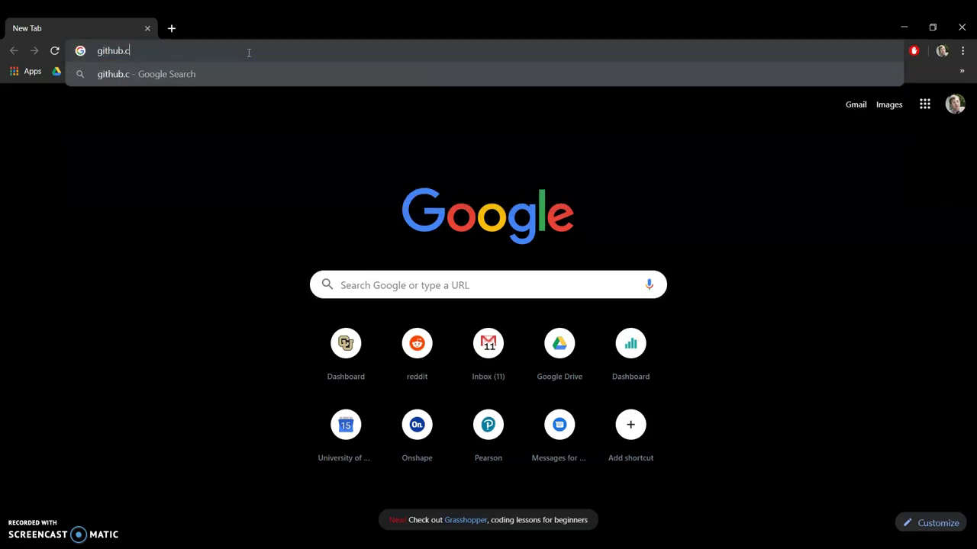
pyautogui.write('om/mrsol')
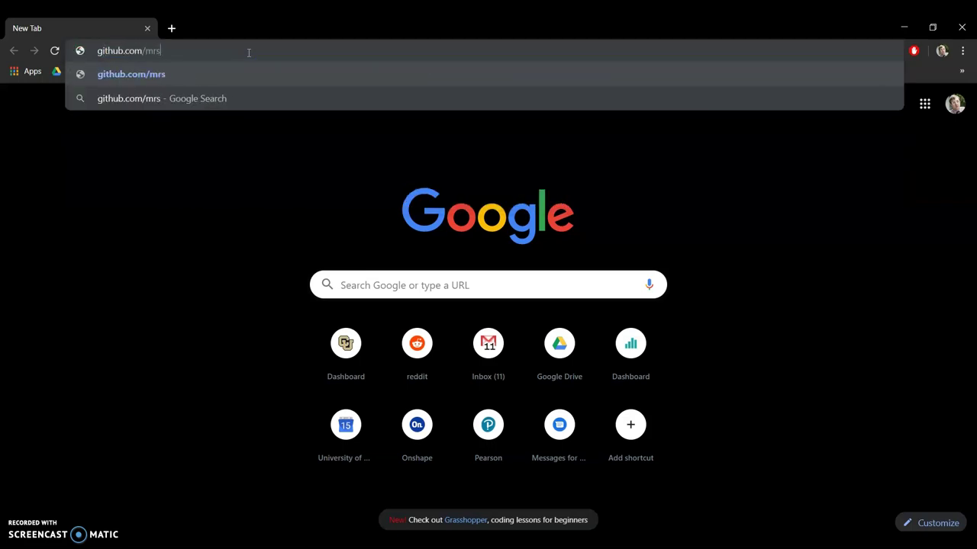
pyautogui.write('tys')
pyautogui.press('Return')
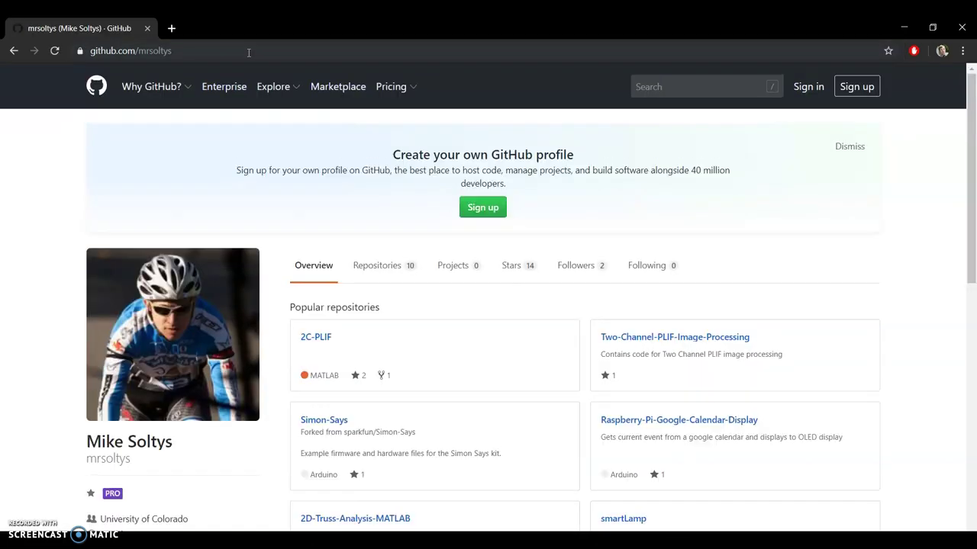
# Step: Open the 2D-Truss-Analysis-MATLAB repository and download it via Clone or download → Download ZIP
pyautogui.scroll(-2, 385, 382)
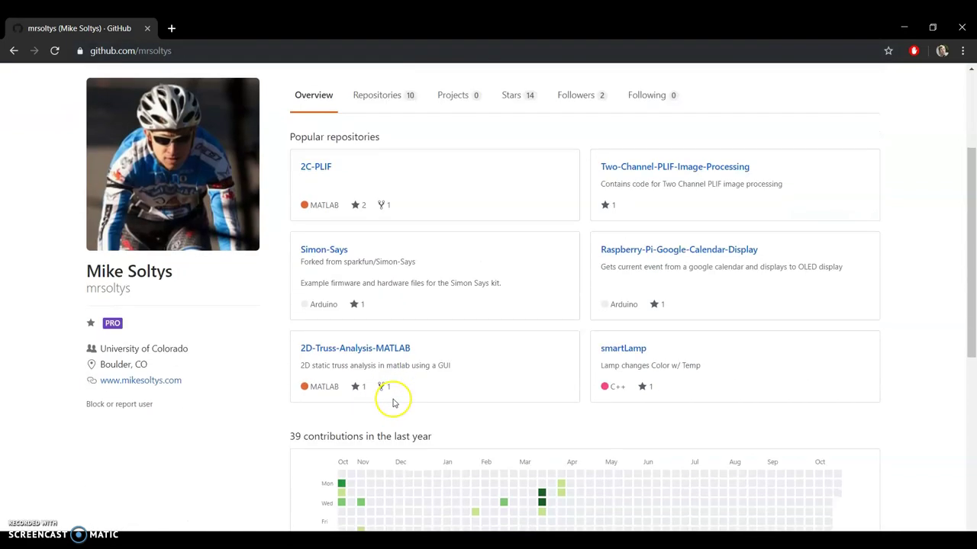
pyautogui.click(336, 351)
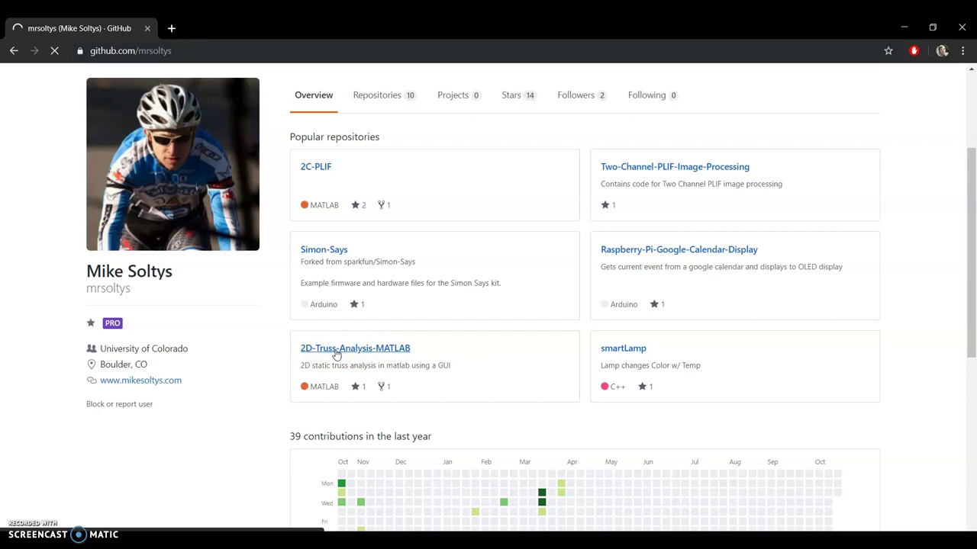
pyautogui.click(395, 343)
pyautogui.click(781, 393)
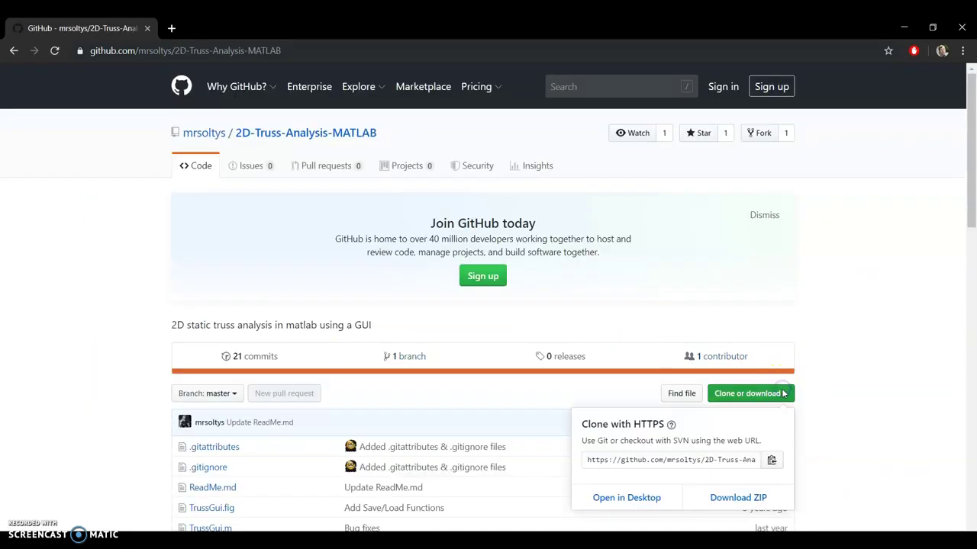
pyautogui.click(711, 496)
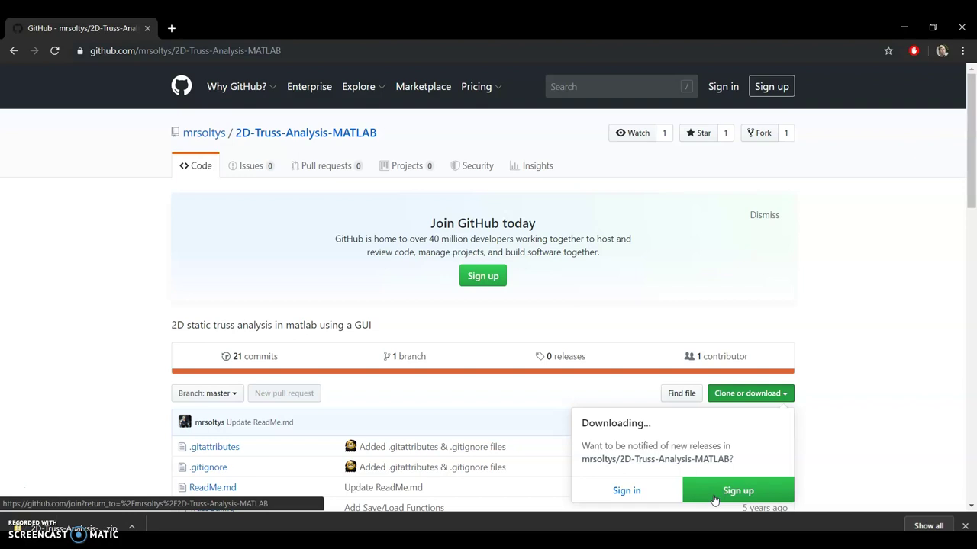
# Step: Extract the 2D-Truss-Analysis-MATLAB-master ZIP to the suggested folder and open the extracted folder
pyautogui.click(111, 524)
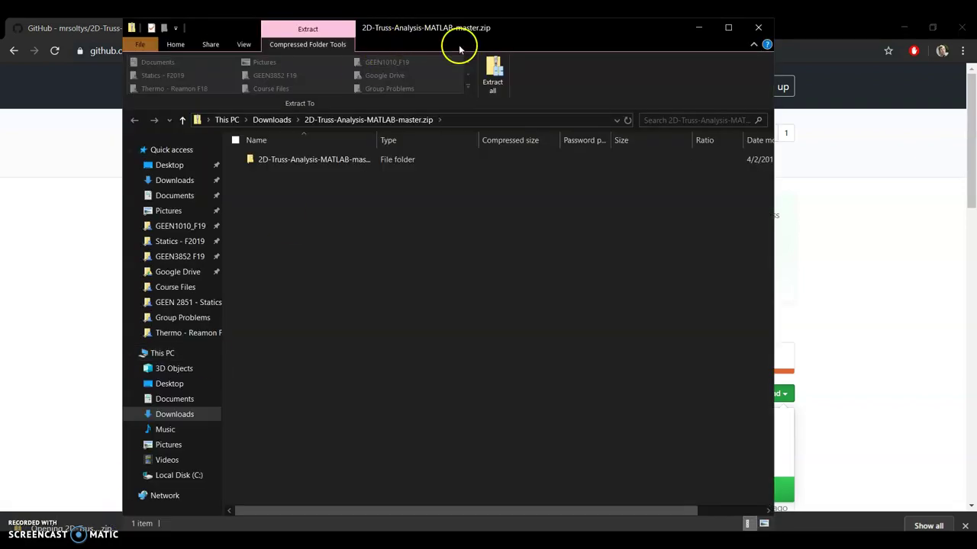
pyautogui.click(492, 61)
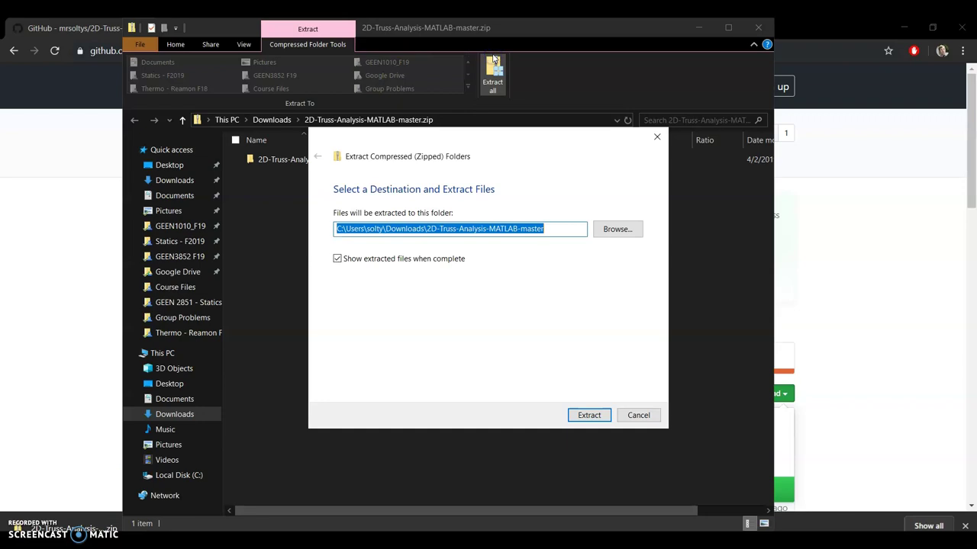
pyautogui.click(589, 414)
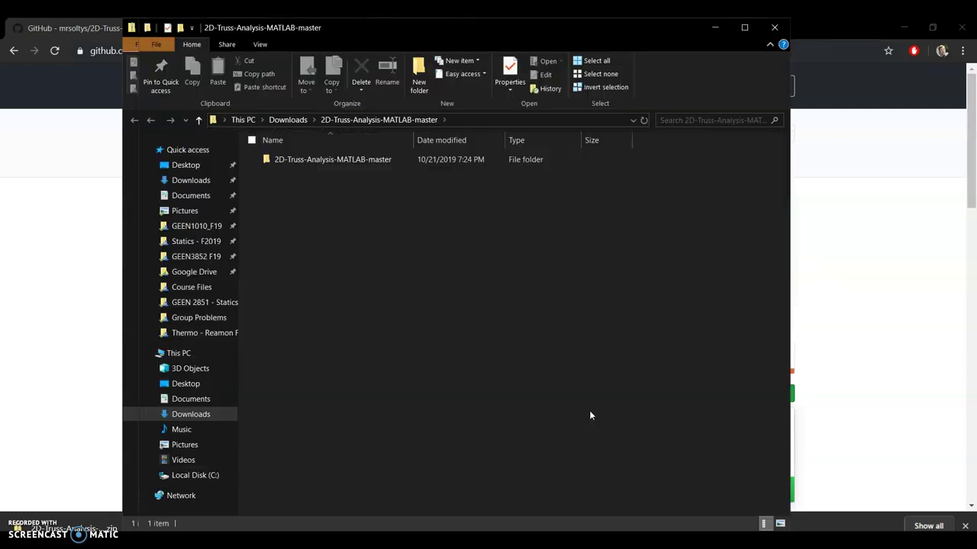
pyautogui.doubleClick(349, 161)
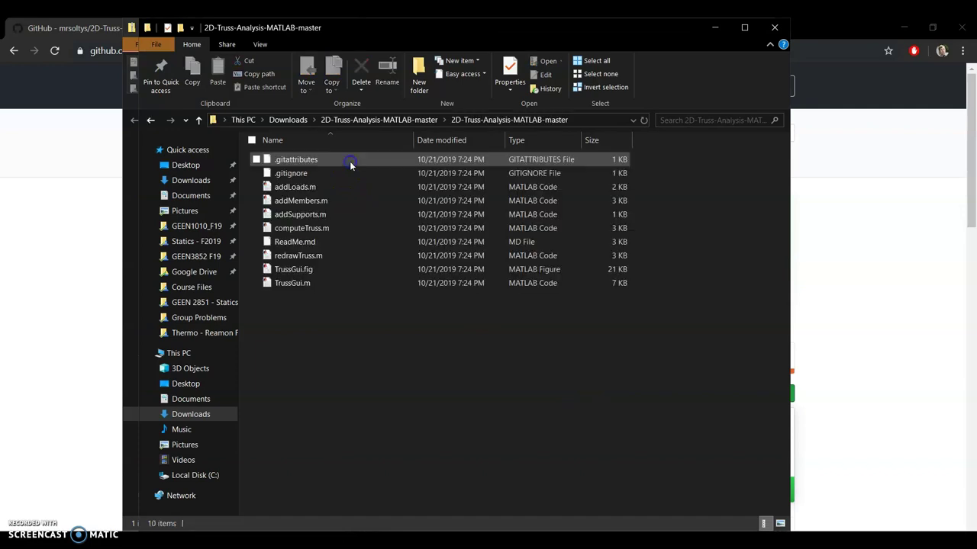
# Step: Open TrussGui.m in the MATLAB R2019b Editor
pyautogui.doubleClick(292, 283)
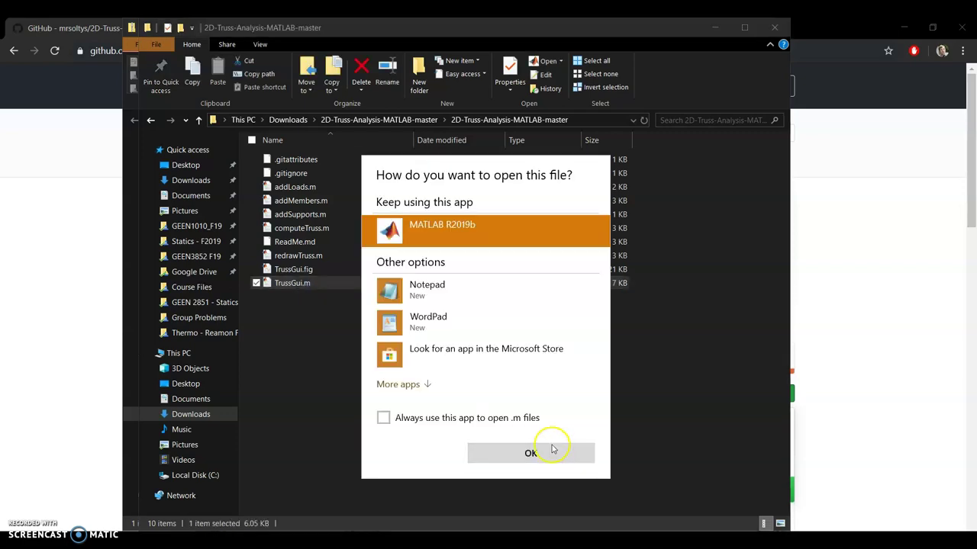
pyautogui.click(552, 451)
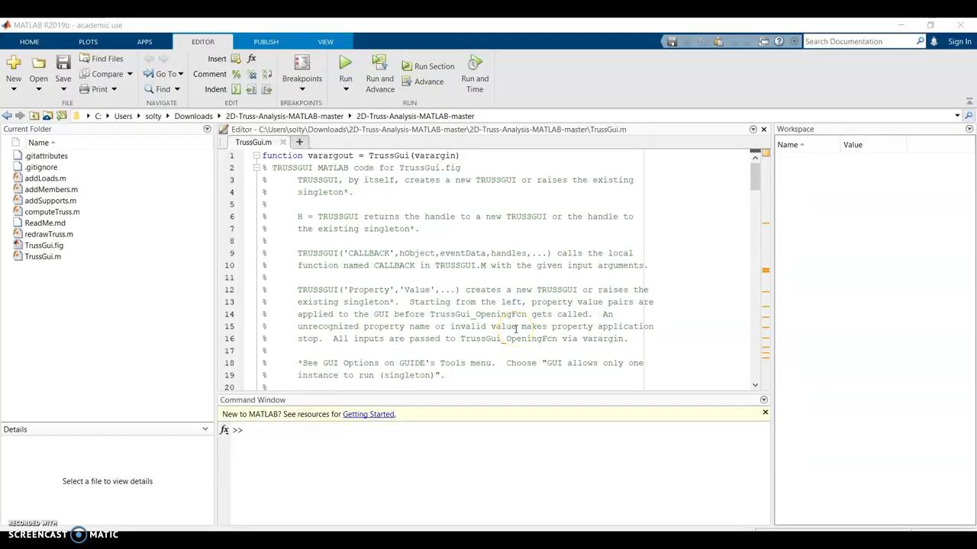
pyautogui.click(437, 191)
# Step: Run TrussGui and create a grid of 22 horizontal by 10 vertical spaces at spacing 1
pyautogui.click(345, 58)
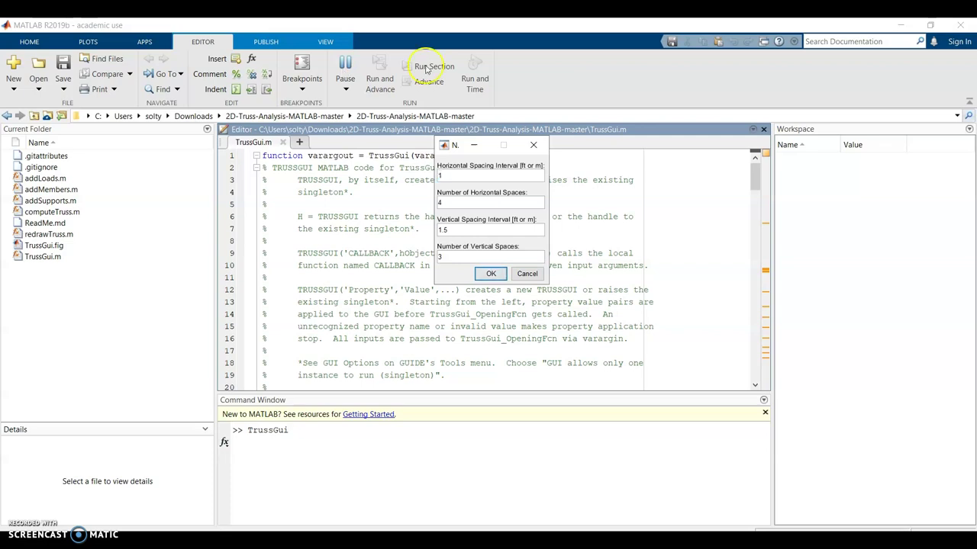
pyautogui.doubleClick(446, 230)
pyautogui.write('1')
pyautogui.doubleClick(440, 202)
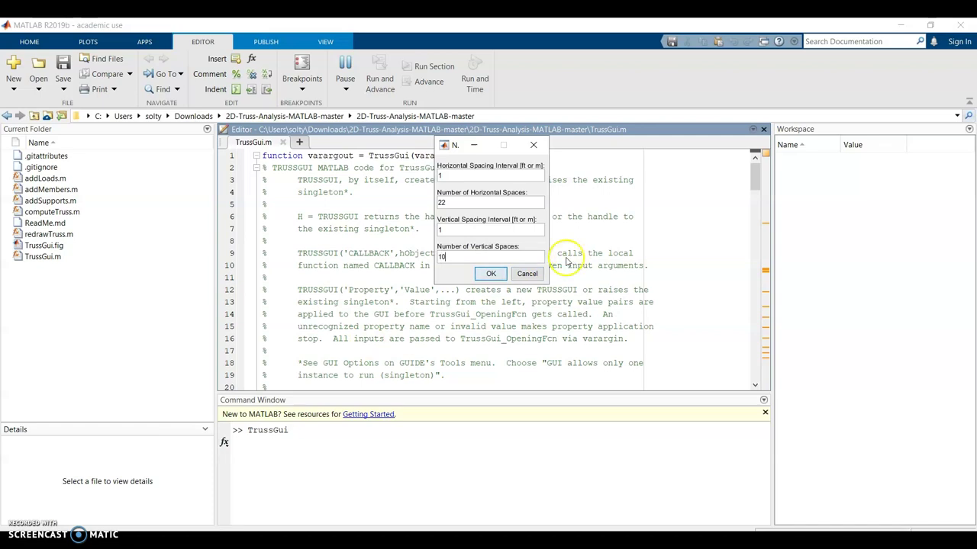
pyautogui.click(491, 273)
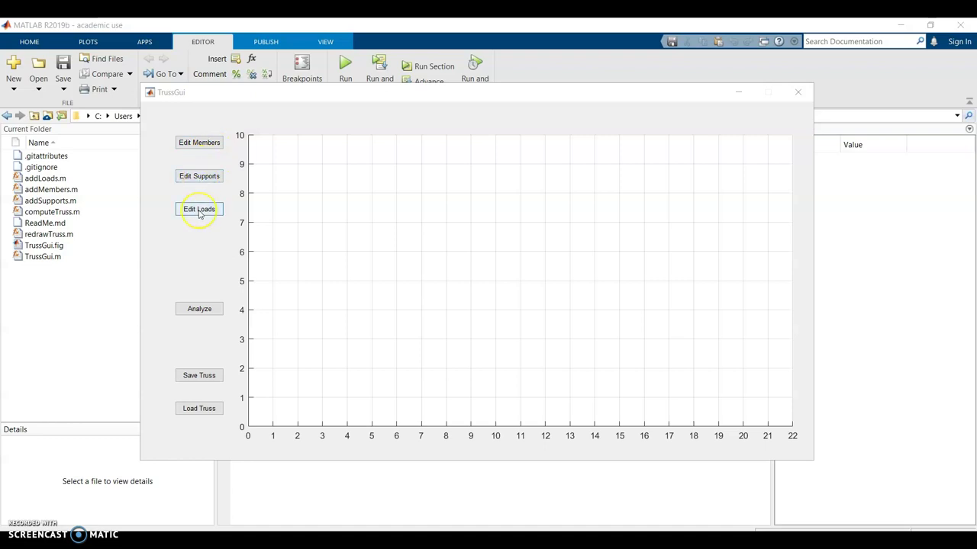
# Step: Draw the first peak's members from (1,1) to (5,6) and (5,6) to (10,1)
pyautogui.click(206, 145)
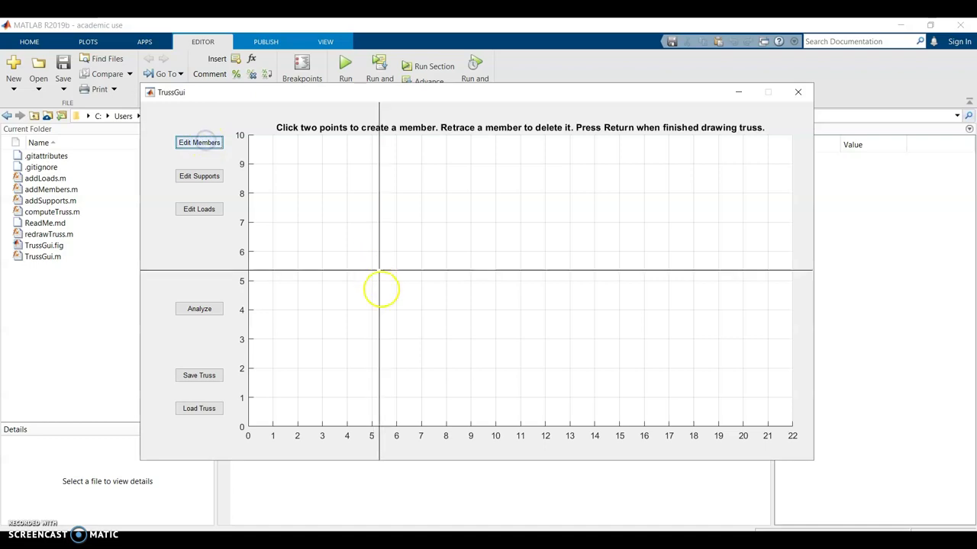
pyautogui.click(272, 398)
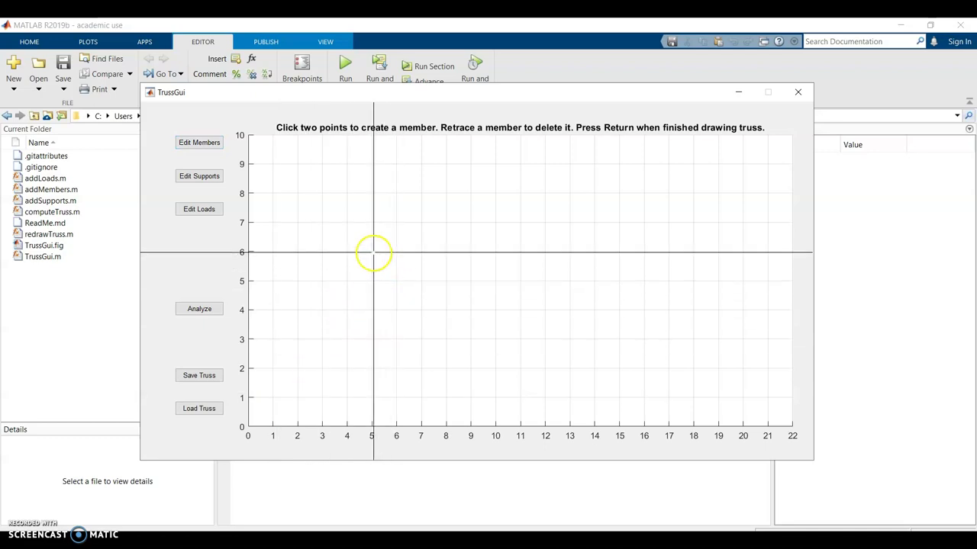
pyautogui.click(373, 254)
pyautogui.click(372, 255)
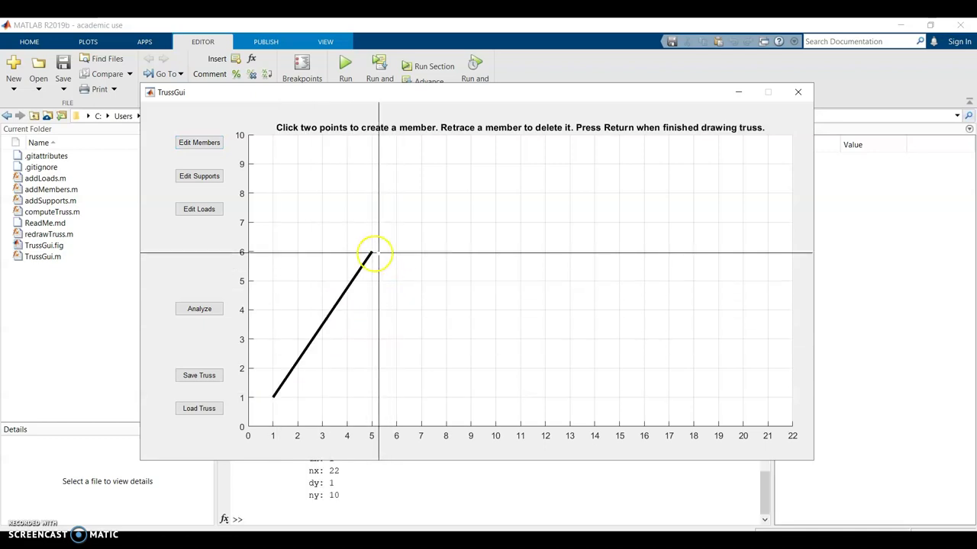
pyautogui.click(502, 398)
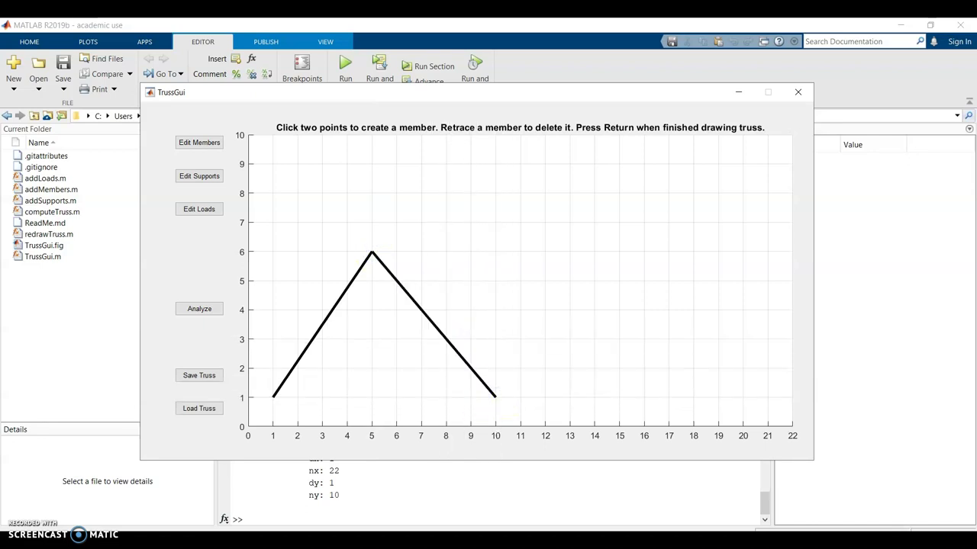
# Step: Draw the second peak's members from (10,1) to (15,6) and (15,6) to (21,1)
pyautogui.click(495, 395)
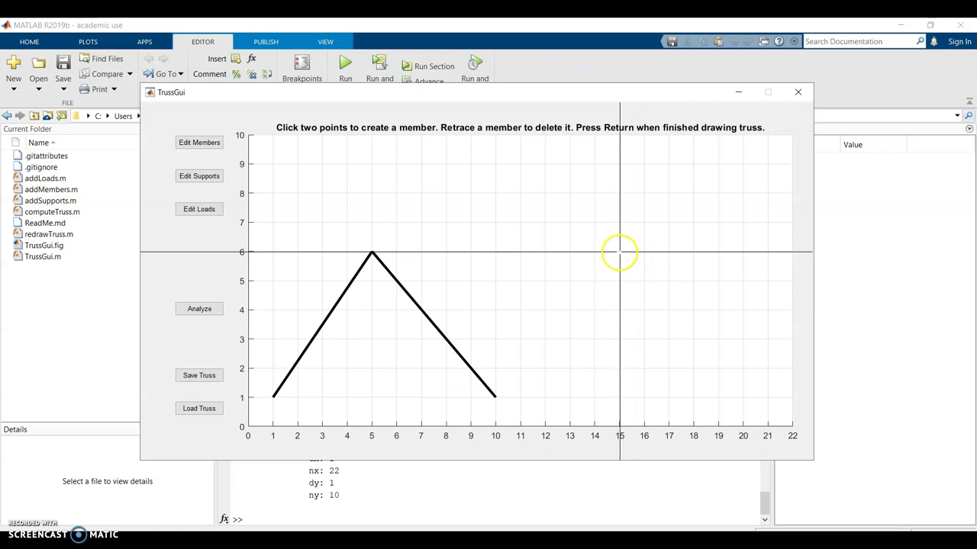
pyautogui.click(619, 252)
pyautogui.click(621, 252)
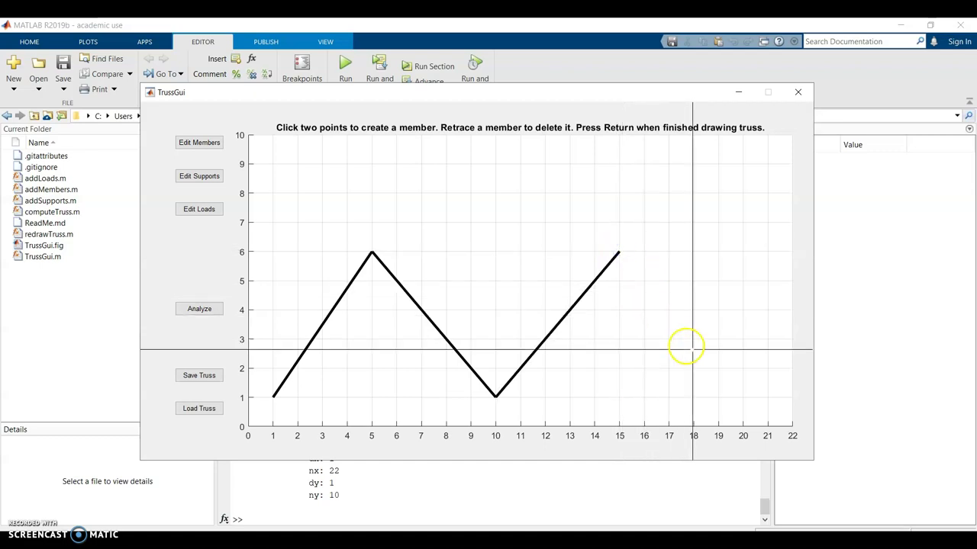
pyautogui.click(764, 398)
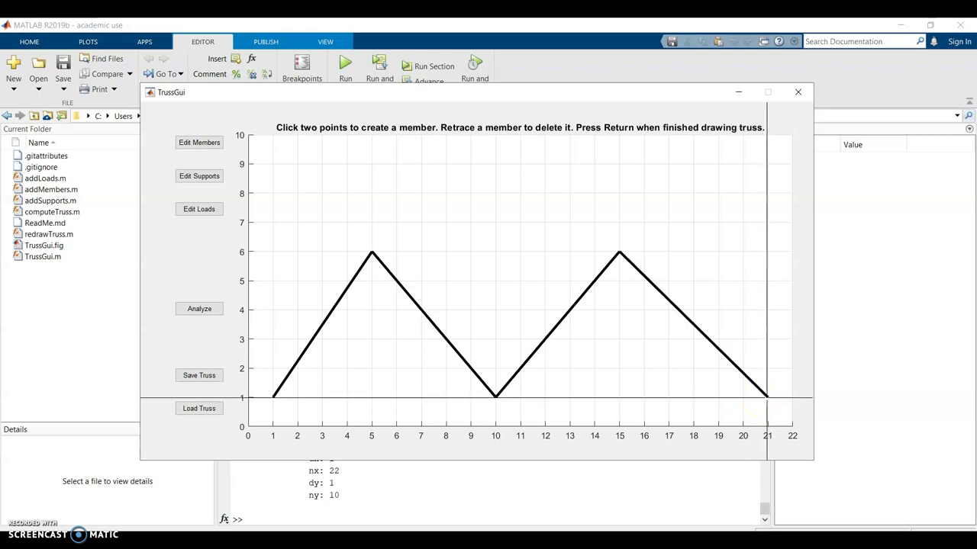
# Step: Add the bottom chord (1,1)–(10,1)–(21,1) and the top chord (5,6)–(15,6)
pyautogui.click(499, 386)
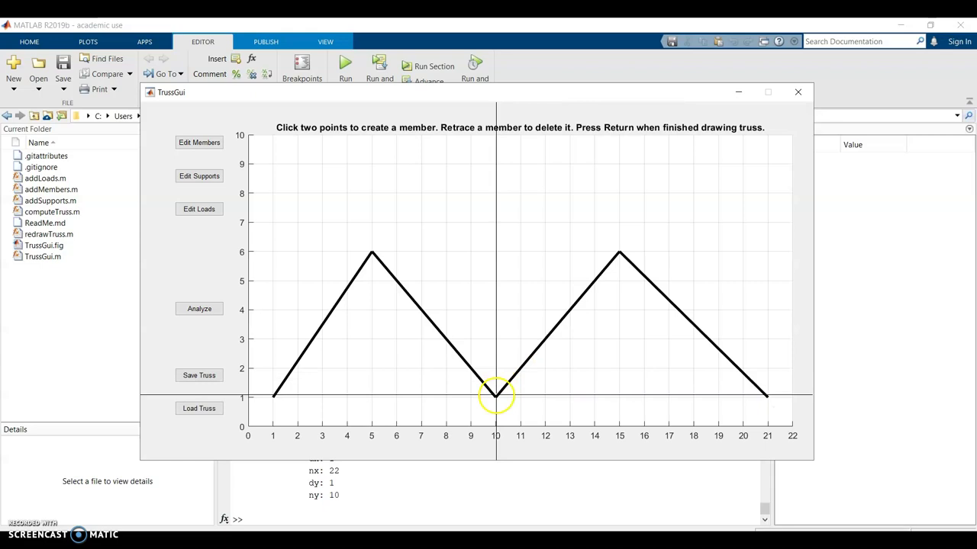
pyautogui.click(497, 395)
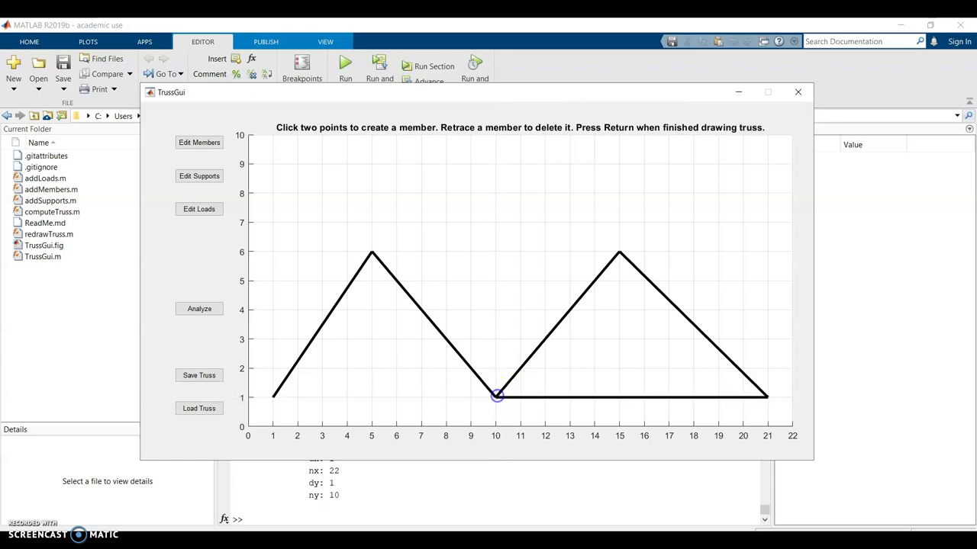
pyautogui.click(766, 397)
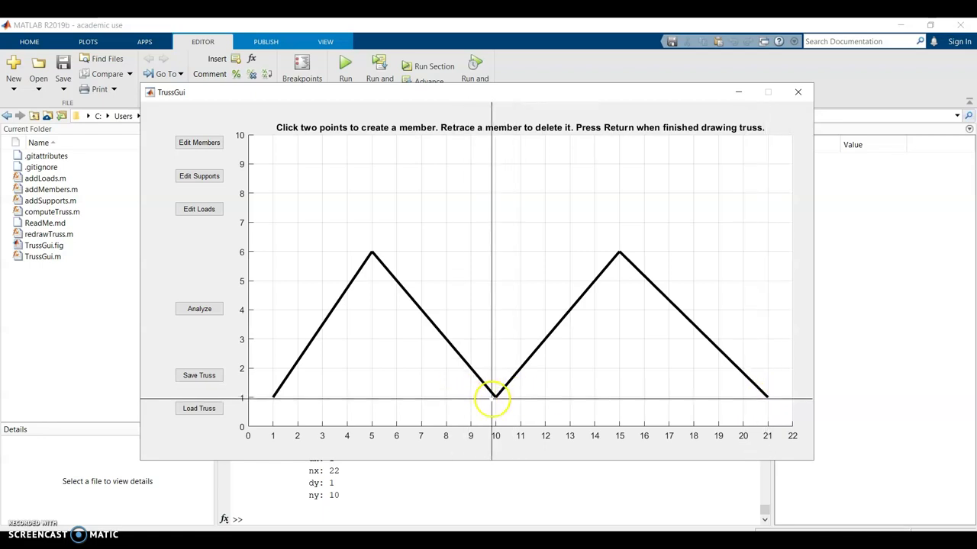
pyautogui.click(494, 396)
pyautogui.moveTo(495, 396); pyautogui.dragTo(271, 398)
pyautogui.click(273, 397)
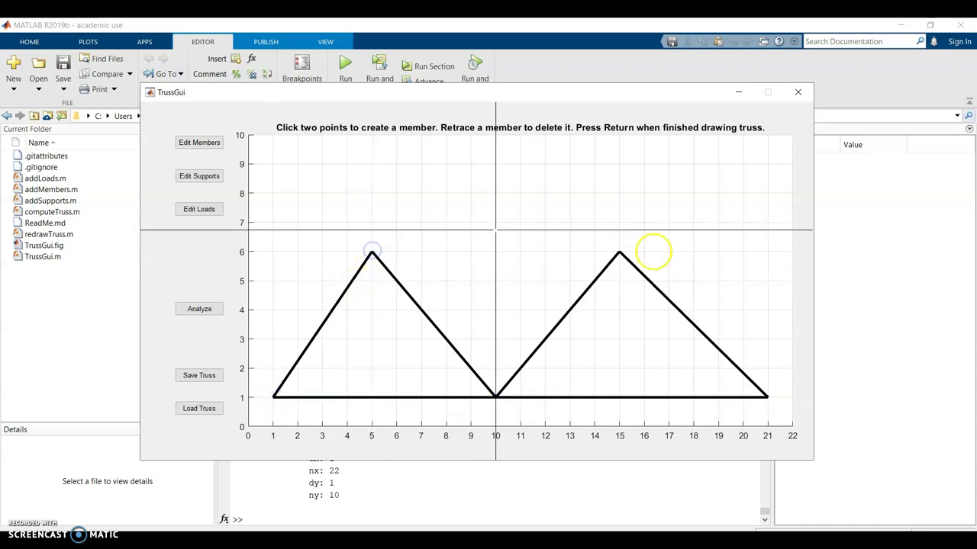
pyautogui.click(619, 251)
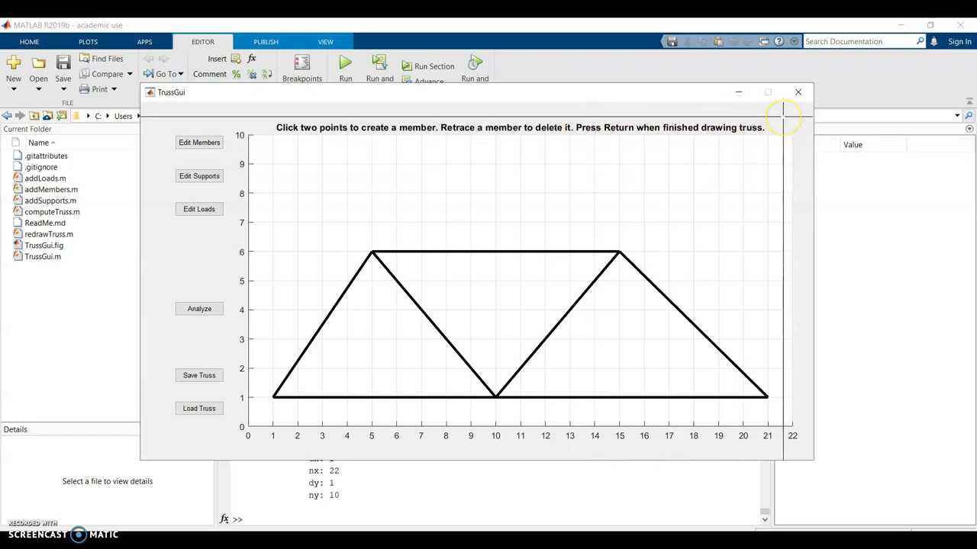
# Step: Finish the members and place a pin at joint (1,1) and a roller at joint (10,1)
pyautogui.press('Return')
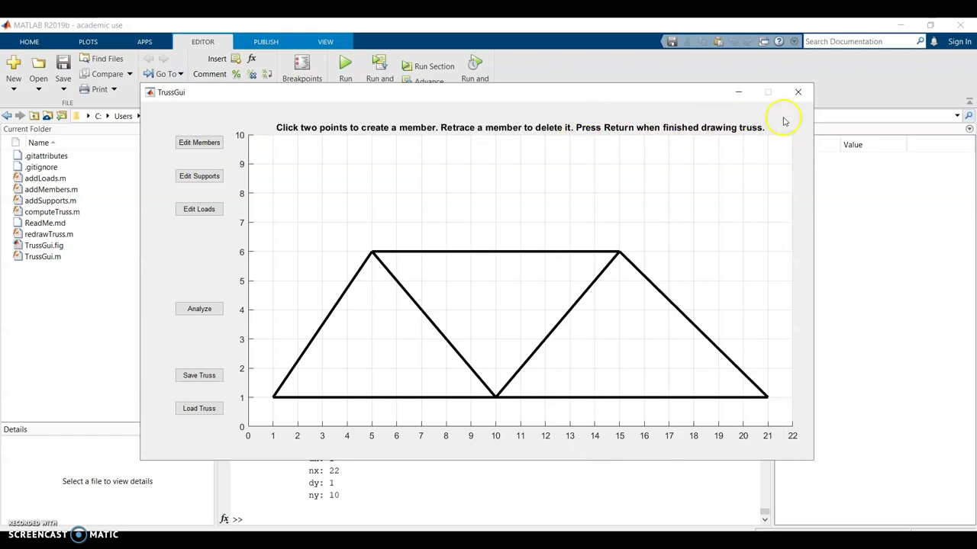
pyautogui.click(185, 180)
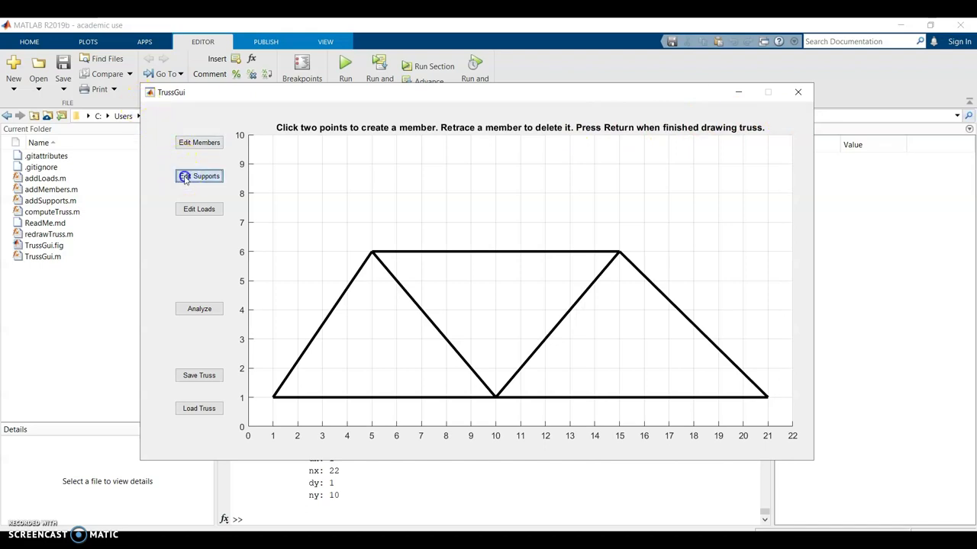
pyautogui.click(273, 396)
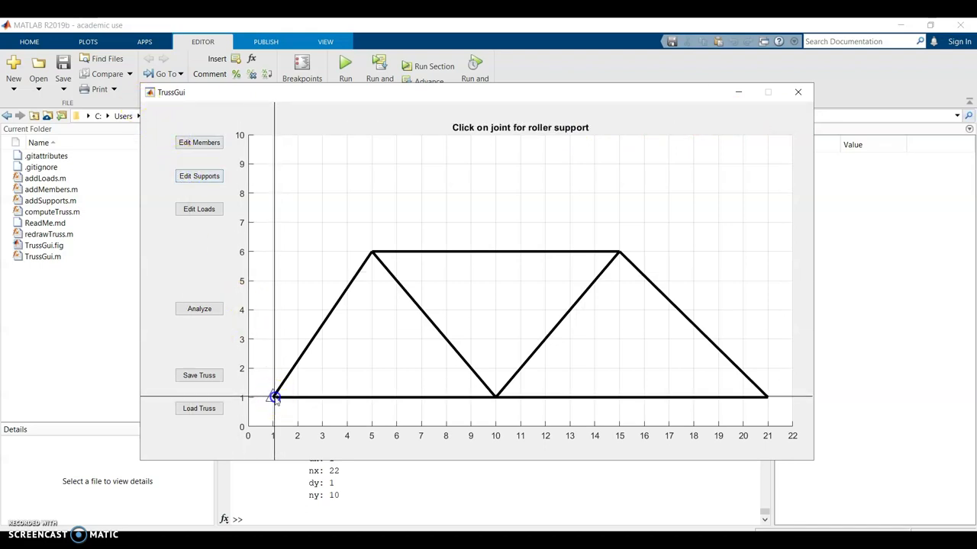
pyautogui.click(766, 400)
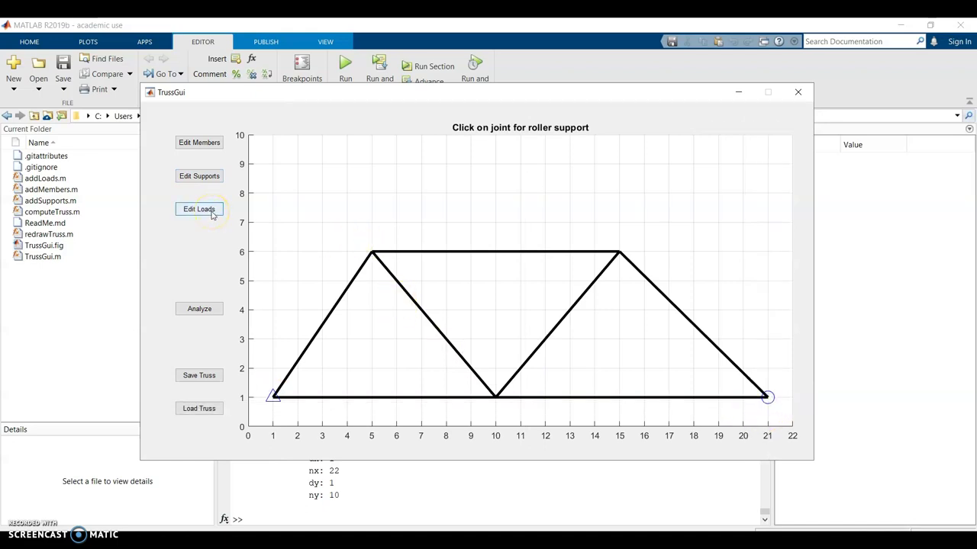
pyautogui.click(201, 178)
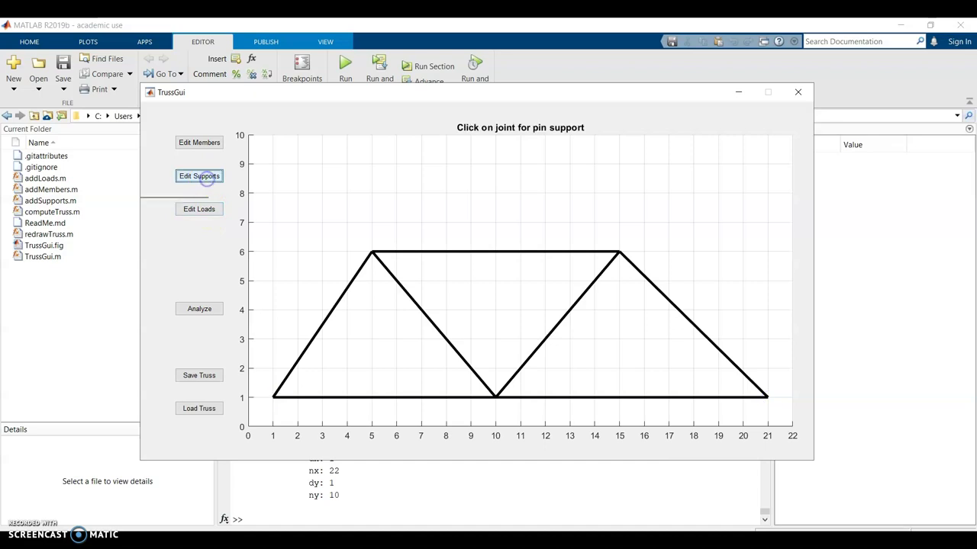
pyautogui.click(273, 398)
pyautogui.click(496, 397)
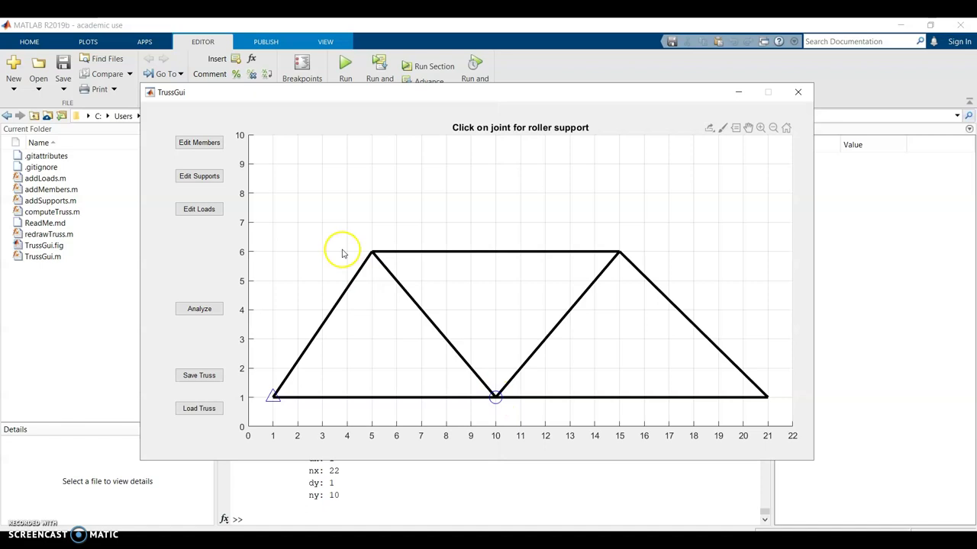
# Step: Apply a 1.5 load at joint (21,1) and a 1.8 load at joint (15,6)
pyautogui.click(220, 209)
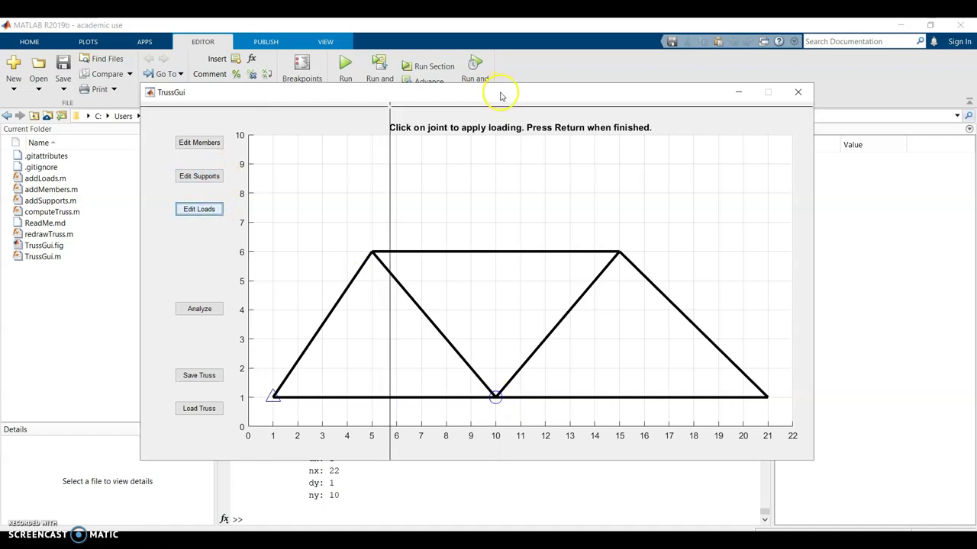
pyautogui.click(766, 396)
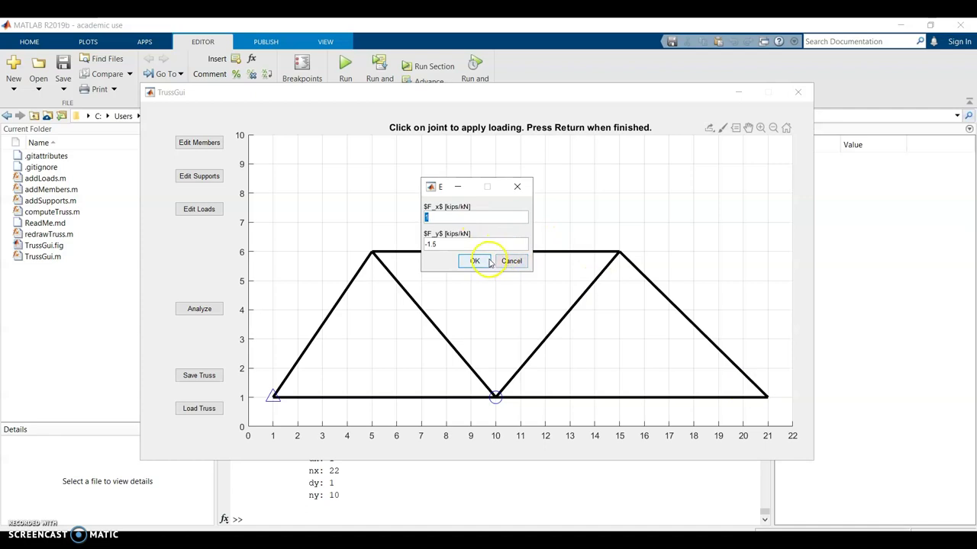
pyautogui.click(466, 240)
pyautogui.click(467, 261)
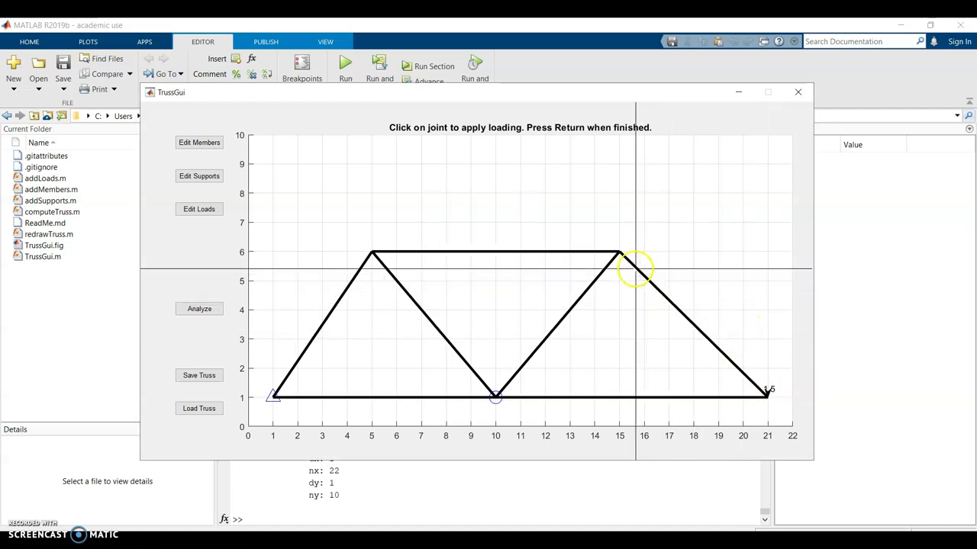
pyautogui.click(619, 252)
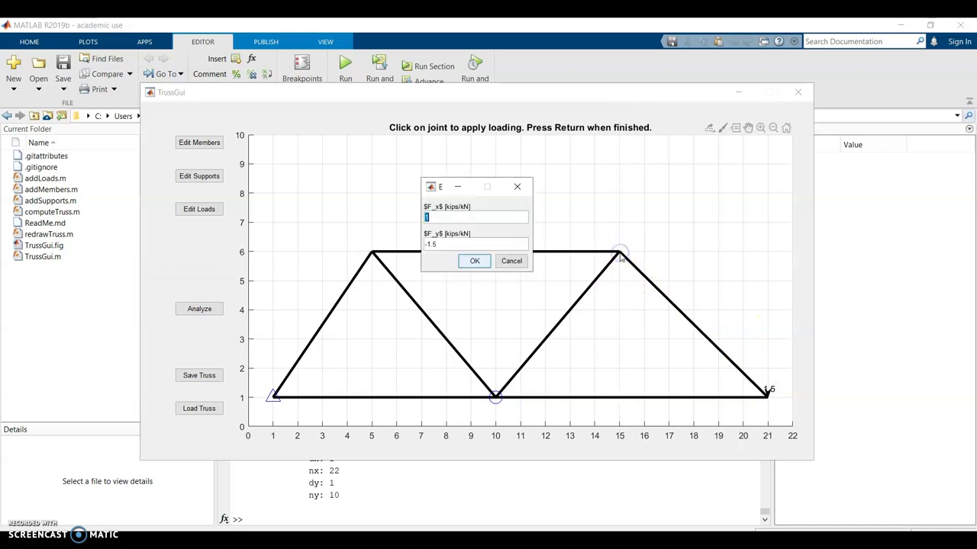
pyautogui.click(480, 263)
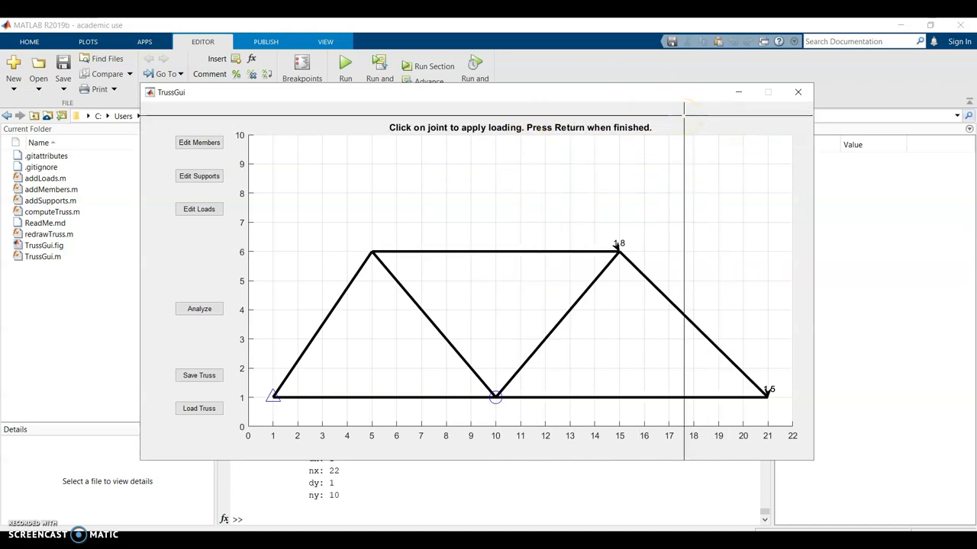
pyautogui.press('Return')
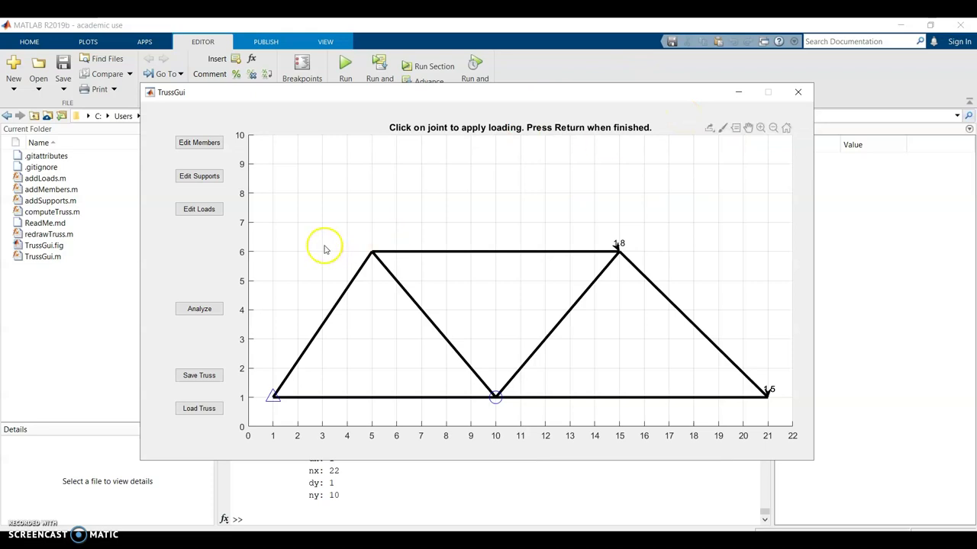
# Step: Analyze the truss (forces like 4.13, -4.56, 5.8, -1.58) and review the A and B matrices
pyautogui.click(198, 309)
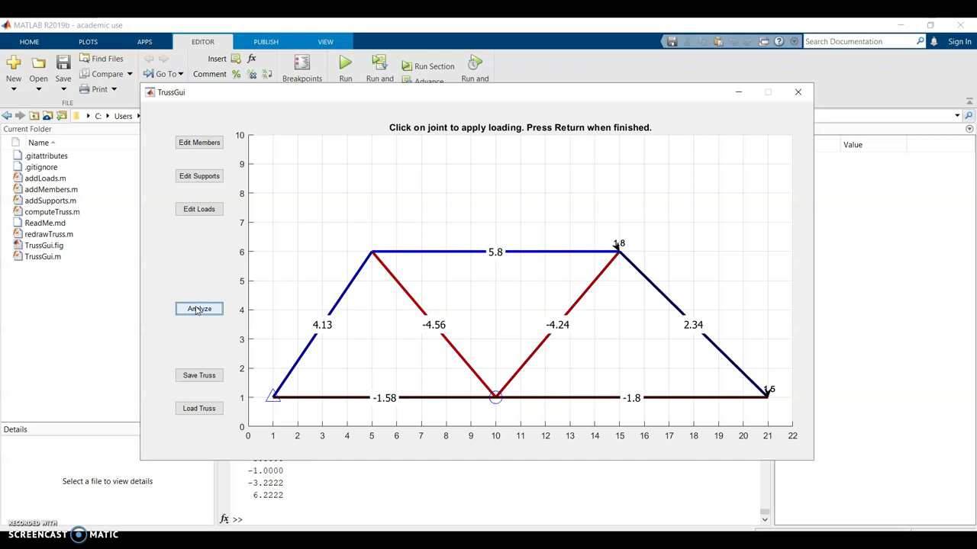
pyautogui.moveTo(312, 92); pyautogui.dragTo(742, 166)
pyautogui.scroll(10, 409, 475)
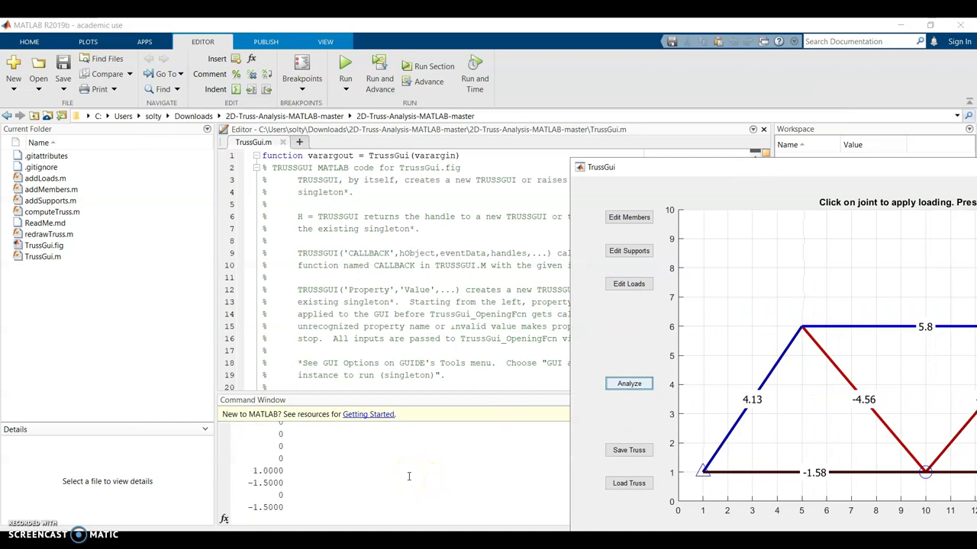
pyautogui.scroll(6, 408, 476)
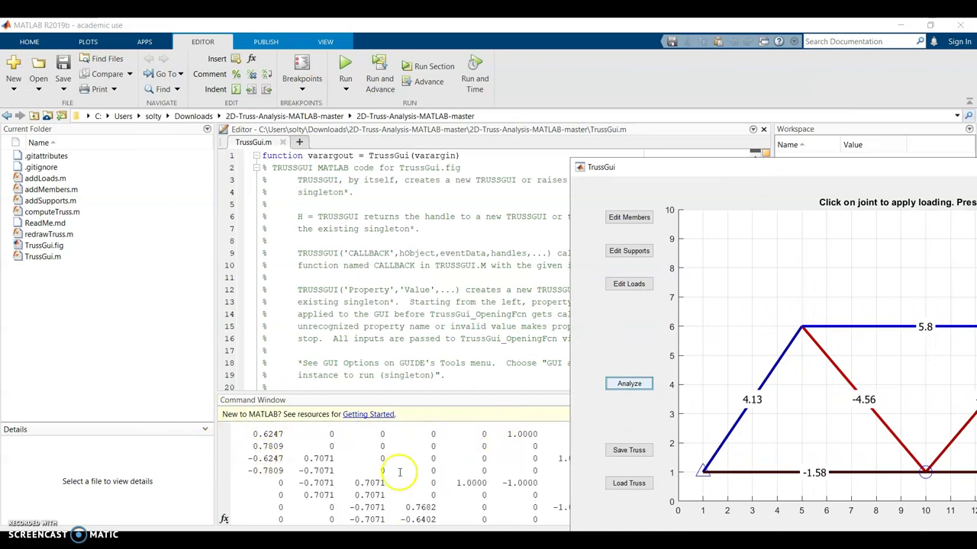
pyautogui.scroll(-1, 398, 473)
pyautogui.scroll(-2, 341, 514)
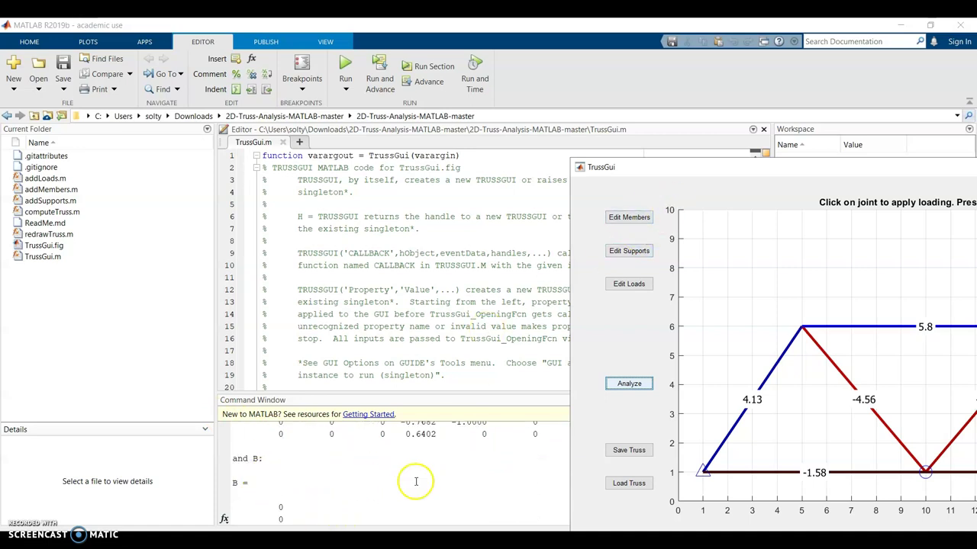
pyautogui.scroll(8, 415, 480)
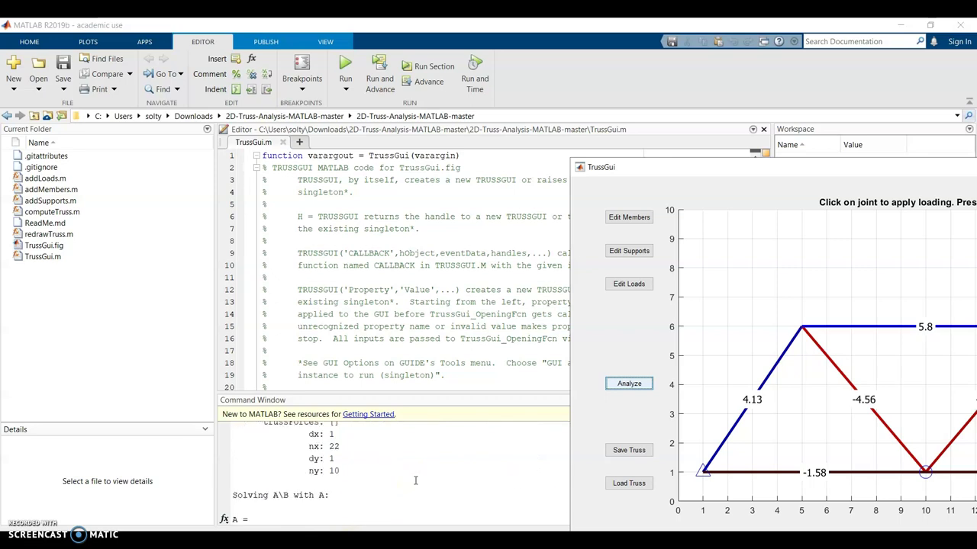
pyautogui.scroll(-2, 415, 480)
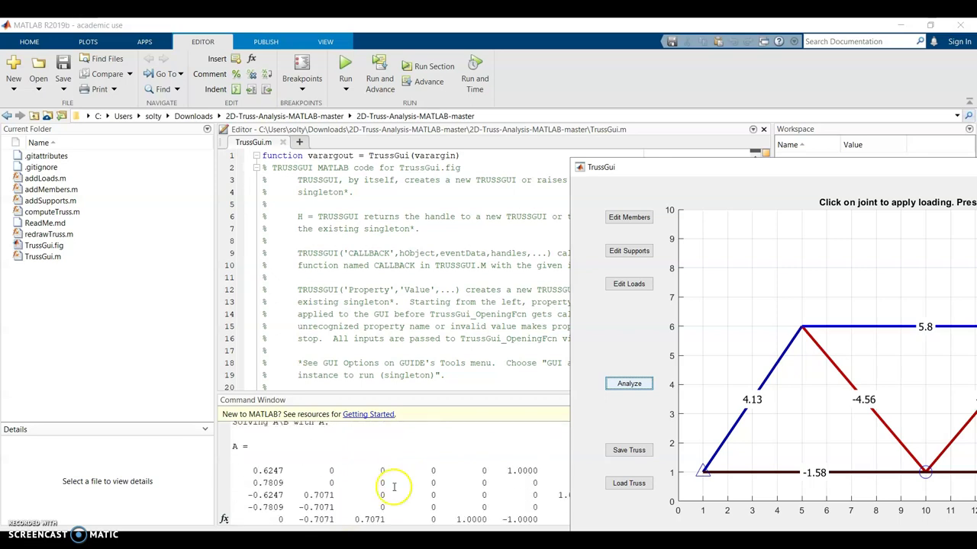
pyautogui.scroll(-5, 382, 483)
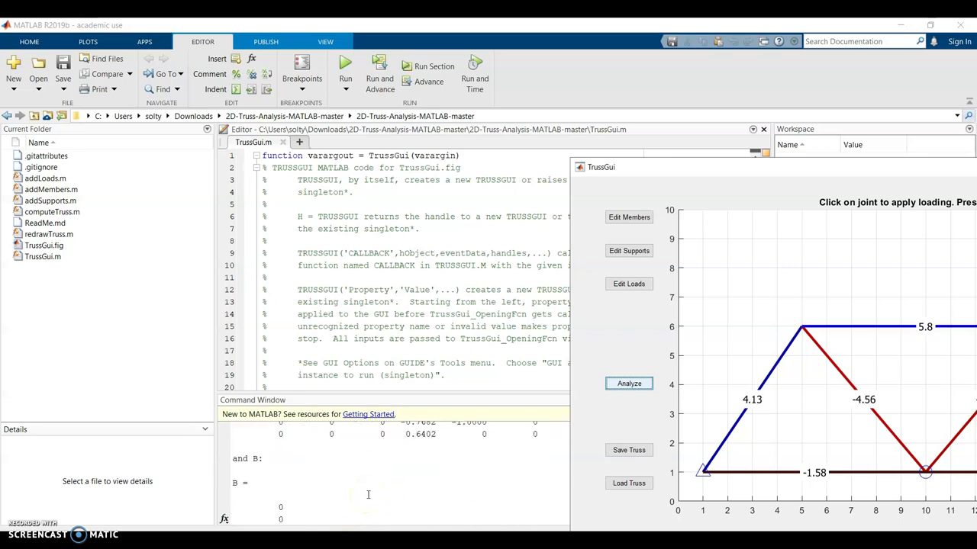
# Step: Add members (5,6)–(10,9) and (10,9)–(15,6), then reanalyze to get zero force in both
pyautogui.moveTo(681, 170); pyautogui.dragTo(215, 130)
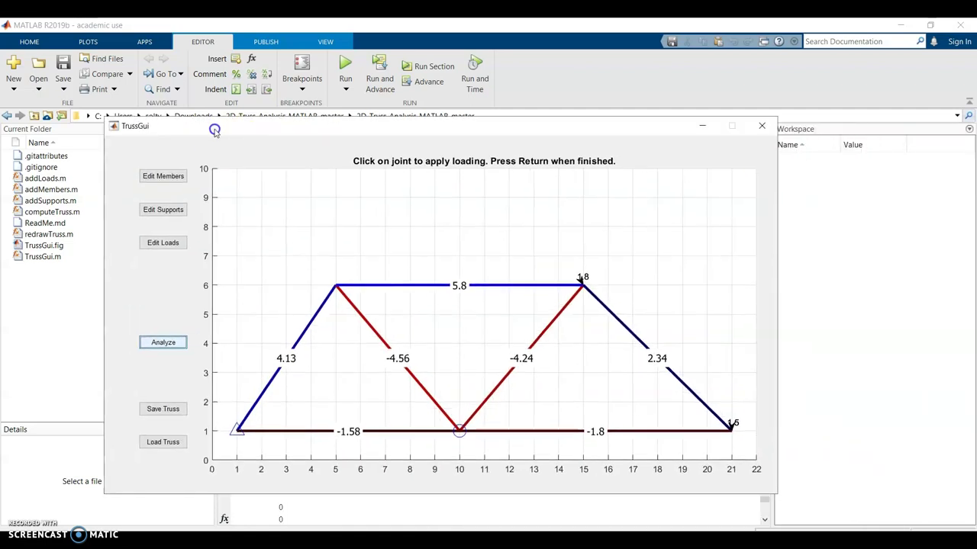
pyautogui.click(165, 173)
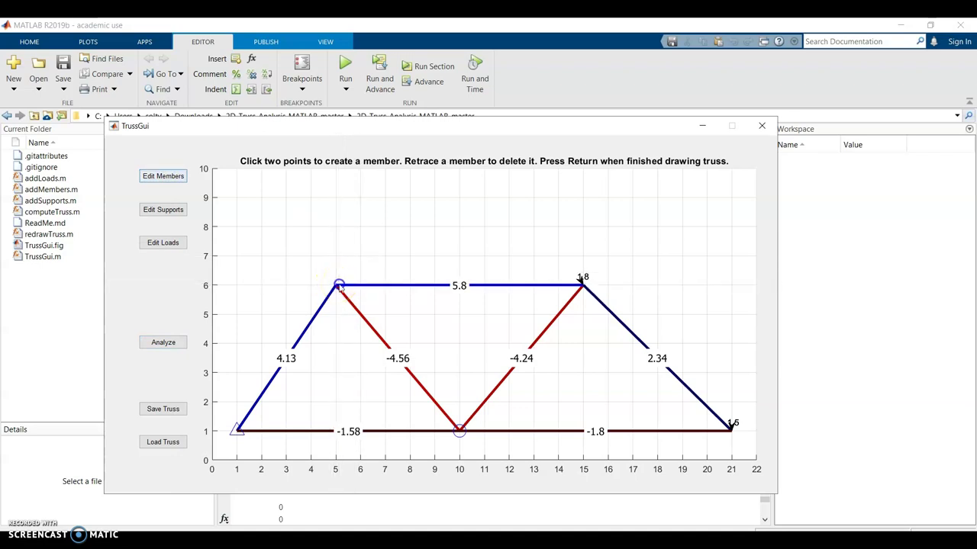
pyautogui.click(458, 197)
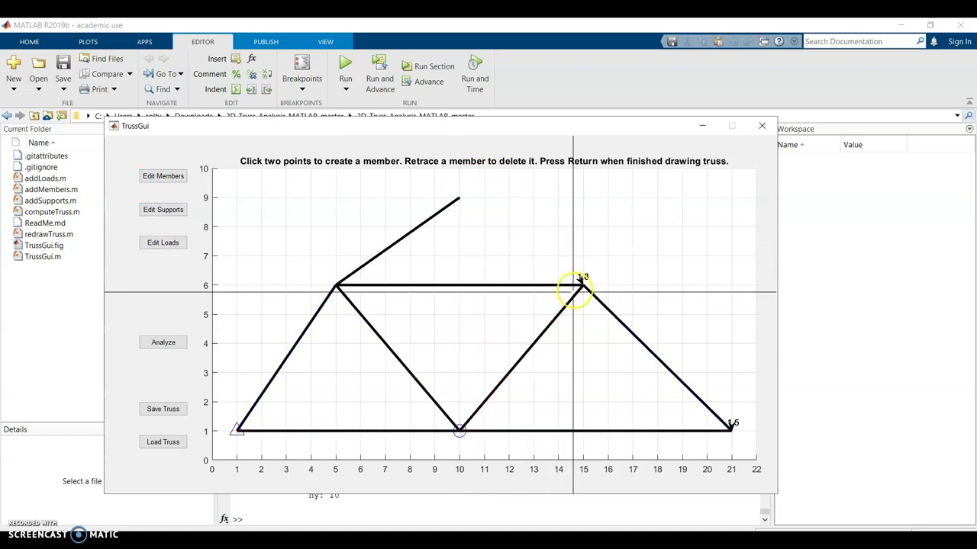
pyautogui.click(582, 284)
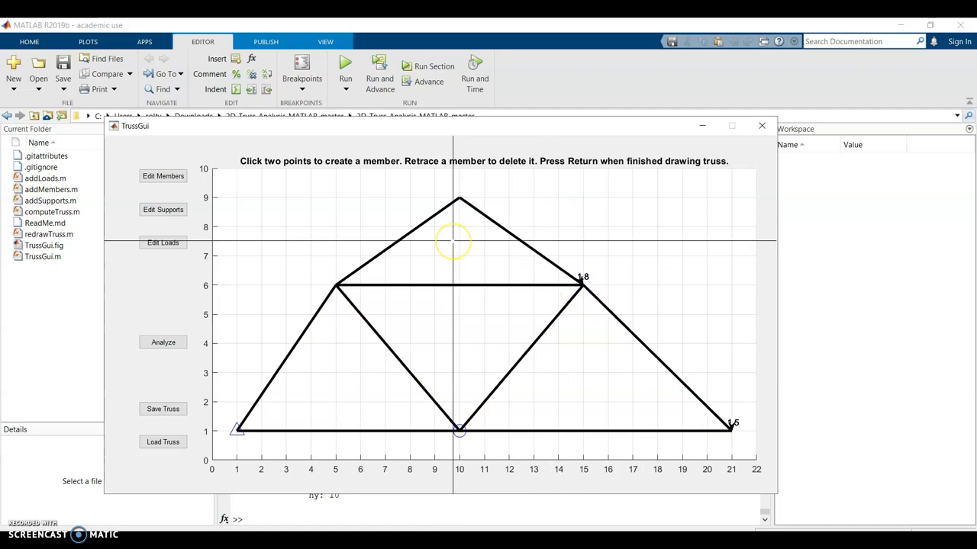
pyautogui.press('Return')
pyautogui.click(160, 343)
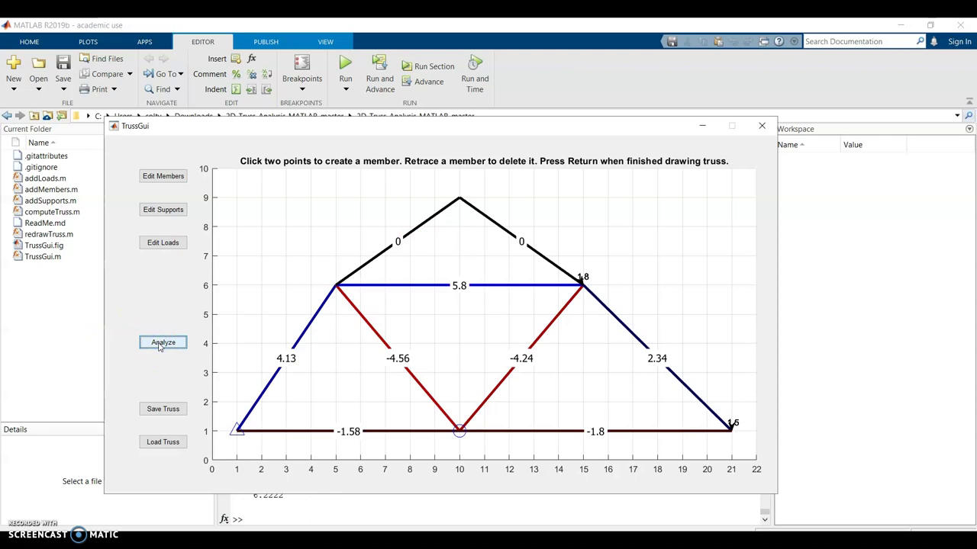
pyautogui.click(182, 184)
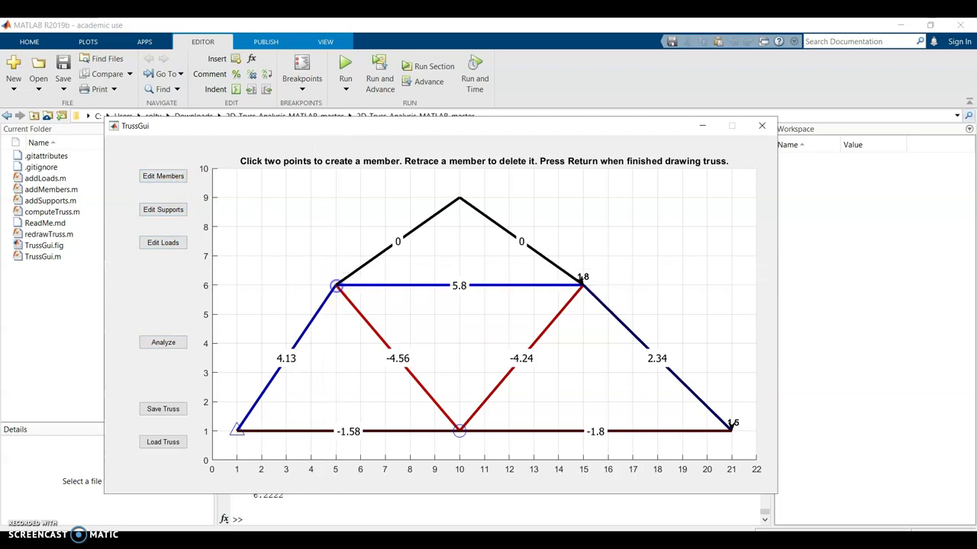
# Step: Delete the two members meeting at the (10,9) peak and the top chord from (5,6) to (15,6)
pyautogui.click(460, 199)
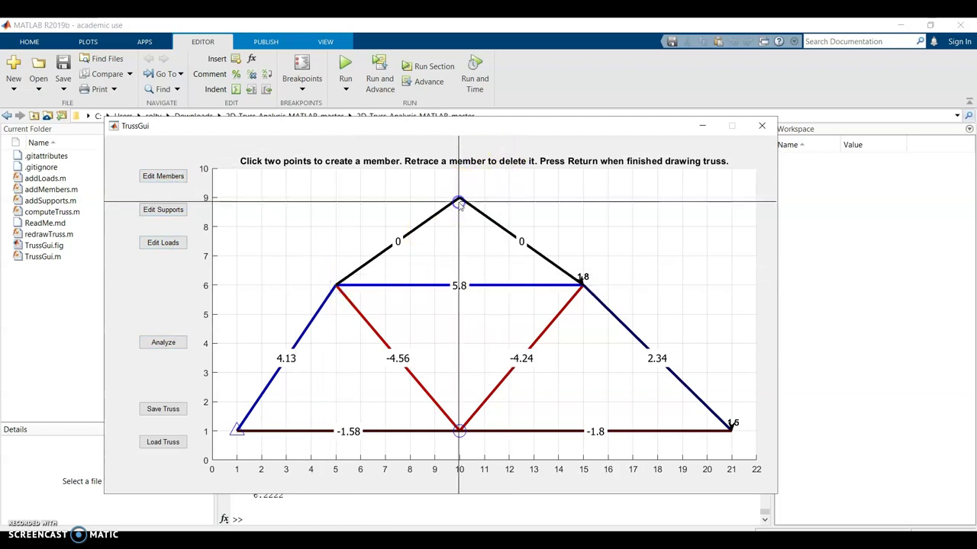
pyautogui.click(577, 280)
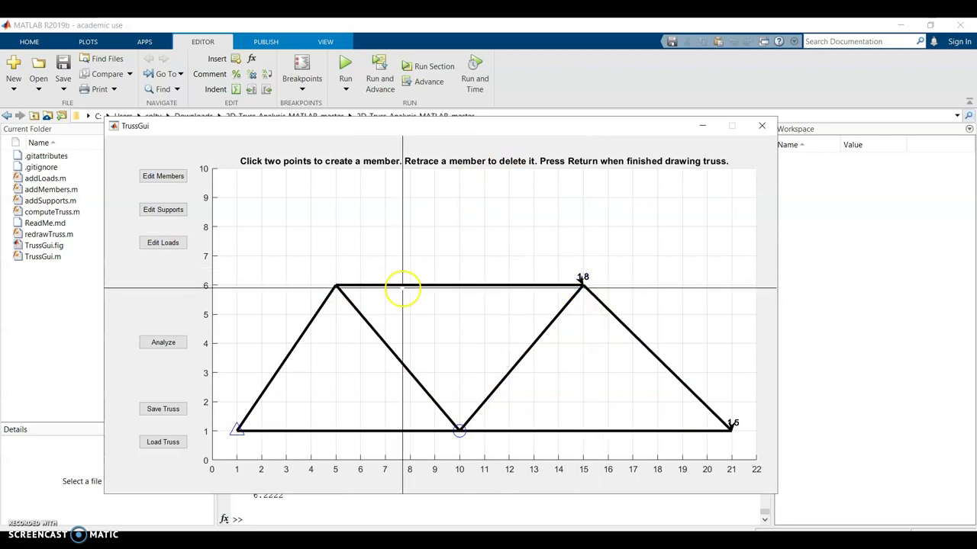
pyautogui.click(335, 285)
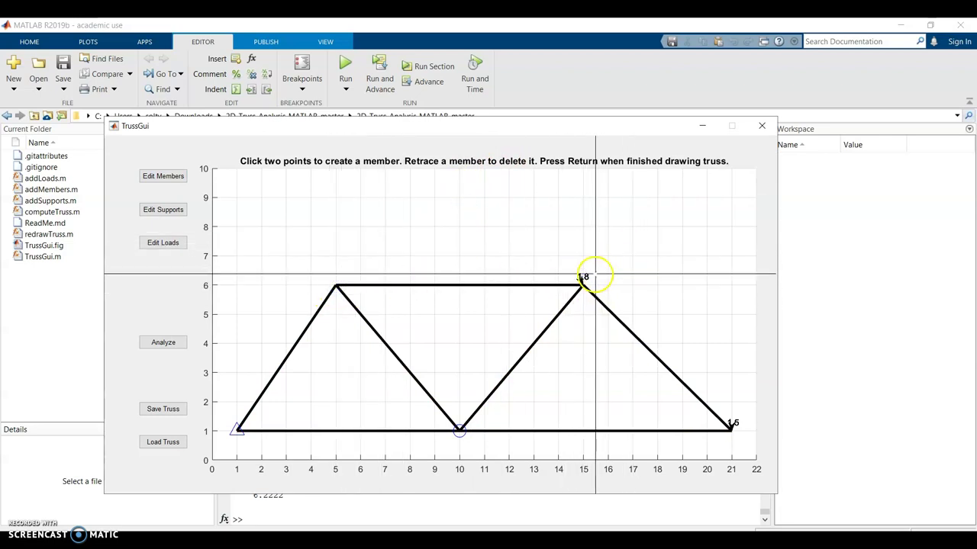
pyautogui.click(580, 284)
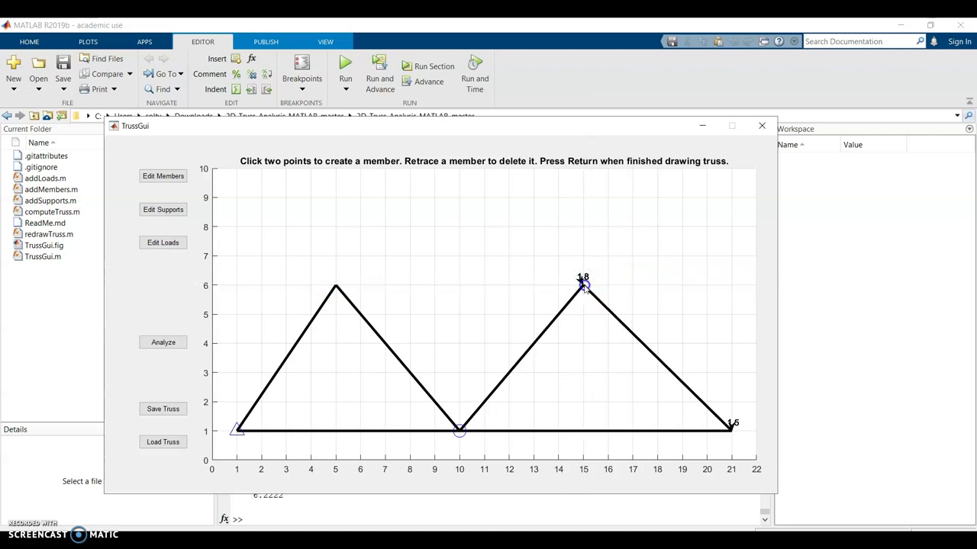
# Step: Add a (10,7) apex joined to (5,6), (15,6) and down to (10,1), then re-analyze
pyautogui.click(460, 286)
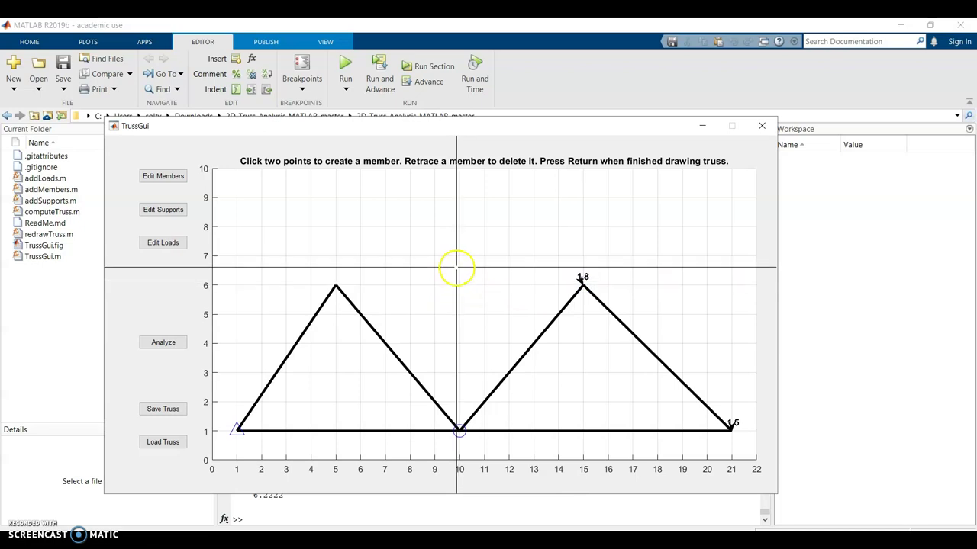
pyautogui.click(459, 257)
pyautogui.click(336, 286)
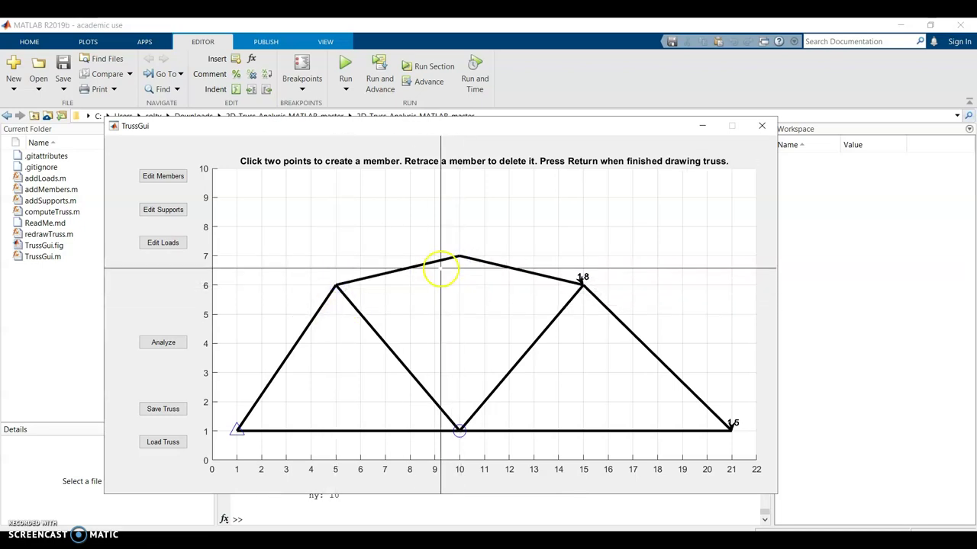
pyautogui.click(458, 258)
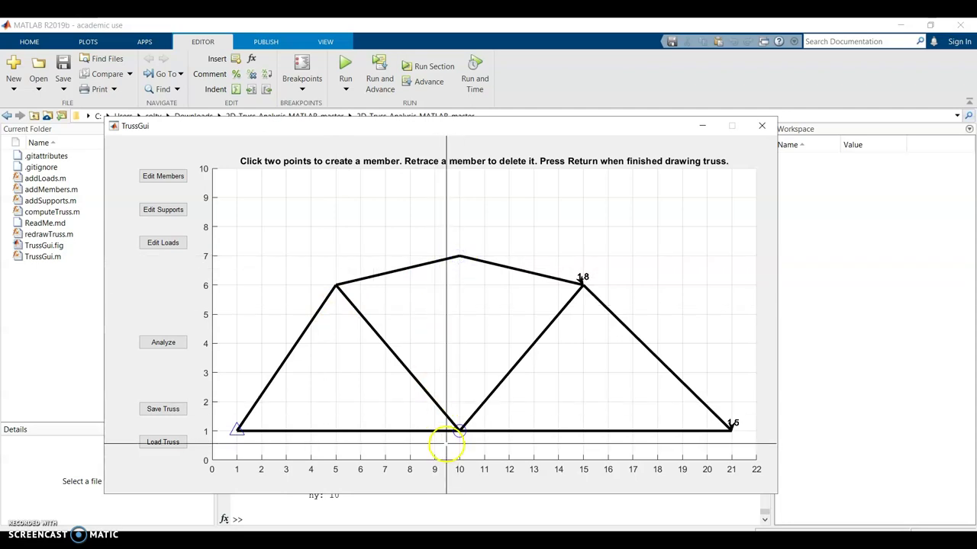
pyautogui.click(459, 431)
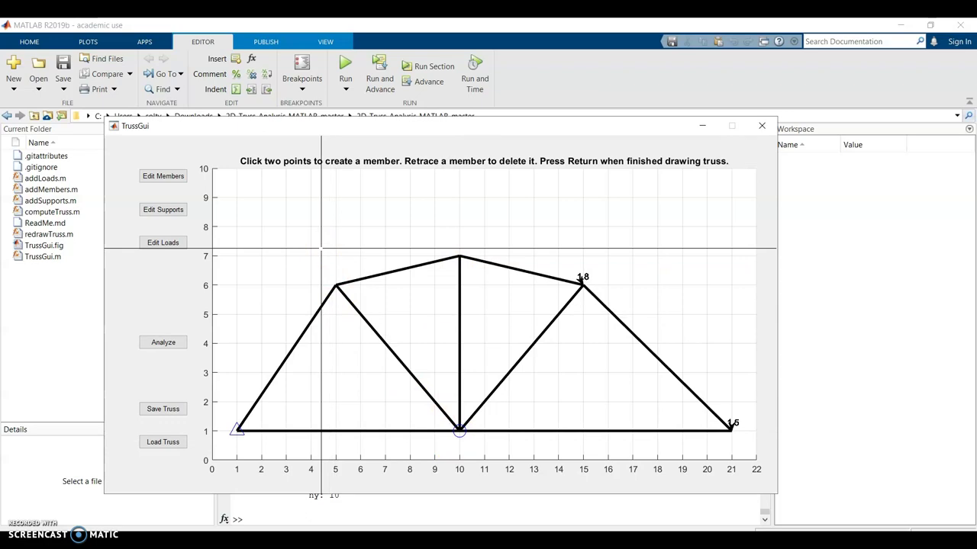
pyautogui.press('Return')
pyautogui.click(180, 340)
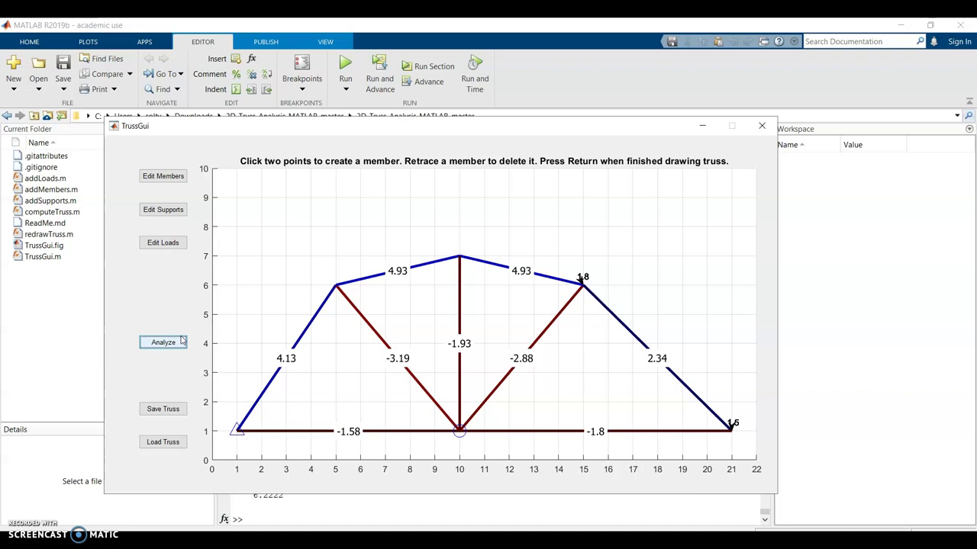
pyautogui.click(170, 410)
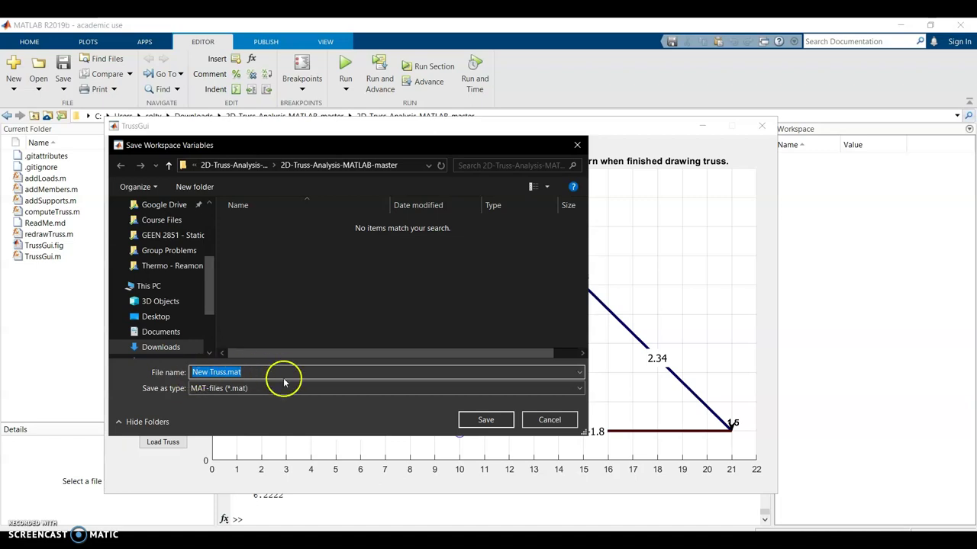
pyautogui.click(556, 419)
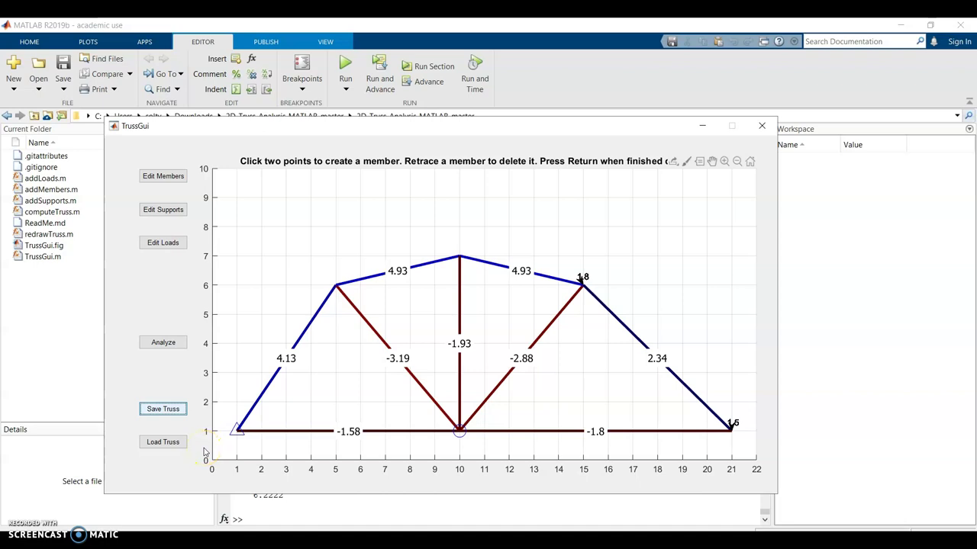